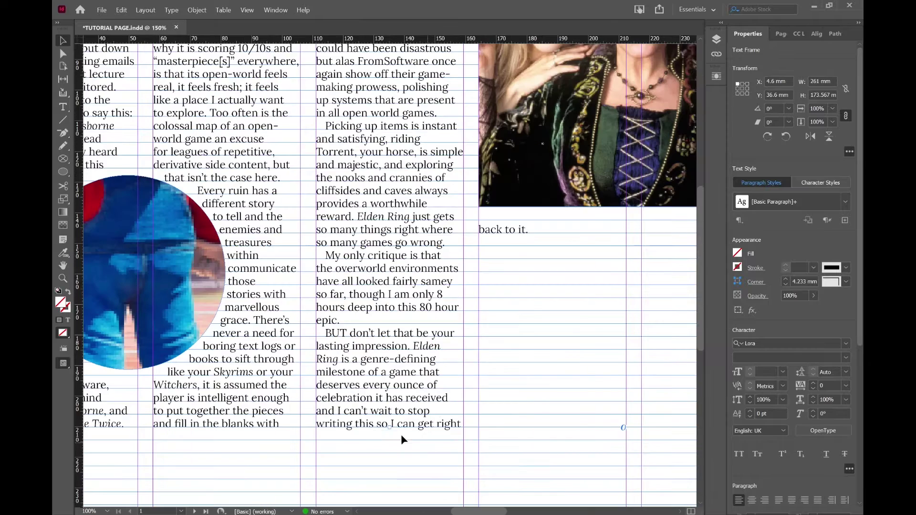
Step: Draw a horizontal 1 pt line about 174 mm long just below the article's text columns
{"action": "left_click_drag", "start_coordinate": [388, 428], "coordinate": [389, 428]}
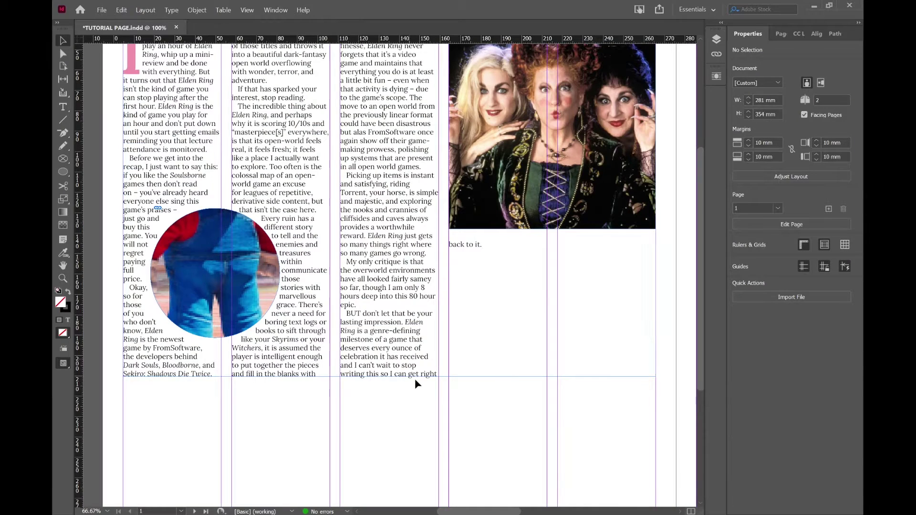
{"action": "scroll", "coordinate": [404, 357], "scroll_direction": "down", "scroll_amount": 3}
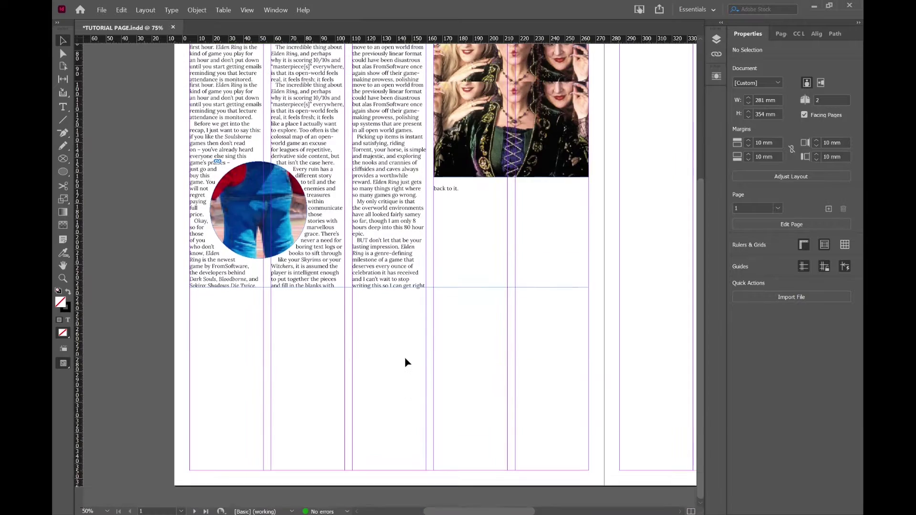
{"action": "scroll", "coordinate": [405, 357], "scroll_direction": "up", "scroll_amount": 2}
{"action": "key", "text": "ctrl+equal"}
{"action": "scroll", "coordinate": [390, 352], "scroll_direction": "down", "scroll_amount": 2}
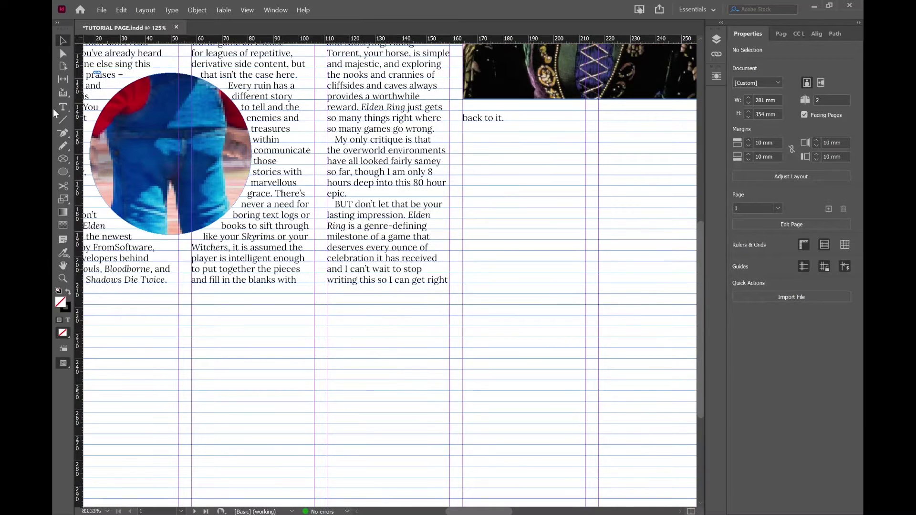
{"action": "left_click", "coordinate": [63, 120]}
{"action": "scroll", "coordinate": [308, 317], "scroll_direction": "left", "scroll_amount": 3}
{"action": "left_click_drag", "start_coordinate": [657, 288], "coordinate": [210, 288]}
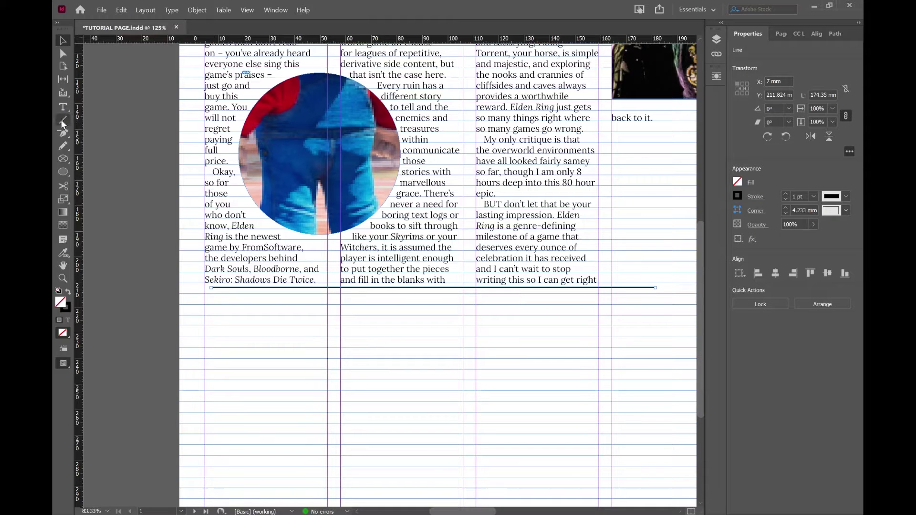
Step: Extend the line's left end to the page's left margin, keeping it horizontal below the article
{"action": "key", "text": "v"}
{"action": "key", "text": "ctrl+equal"}
{"action": "key", "text": "ctrl+equal"}
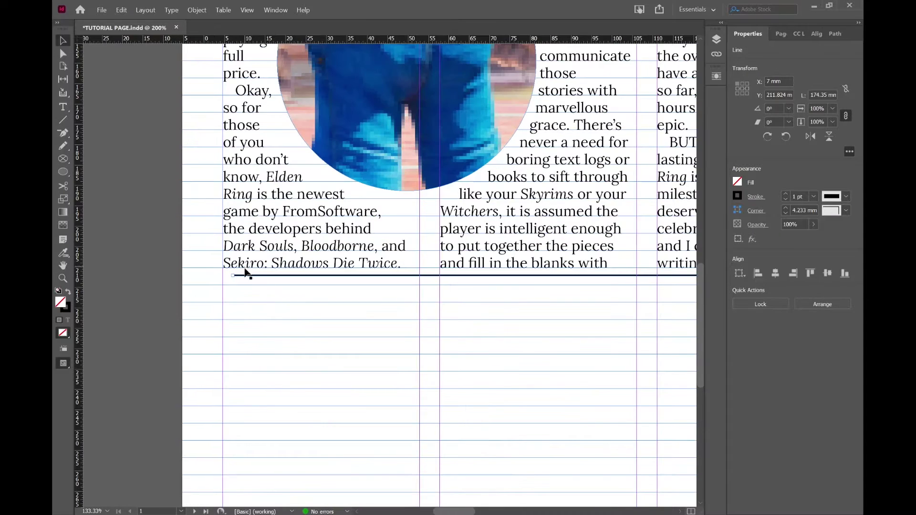
{"action": "left_click_drag", "start_coordinate": [233, 276], "coordinate": [223, 275]}
{"action": "left_click_drag", "start_coordinate": [310, 278], "coordinate": [311, 279]}
{"action": "left_click", "coordinate": [409, 311]}
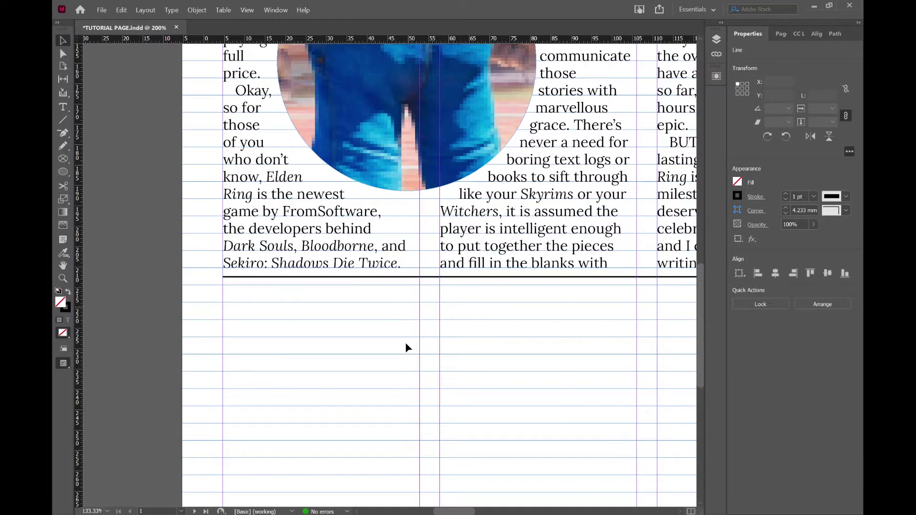
Step: Stretch the line's right end to the right margin so it spans 261 mm under the whole article
{"action": "scroll", "coordinate": [477, 334], "scroll_direction": "right", "scroll_amount": 10}
{"action": "scroll", "coordinate": [470, 315], "scroll_direction": "right", "scroll_amount": 4}
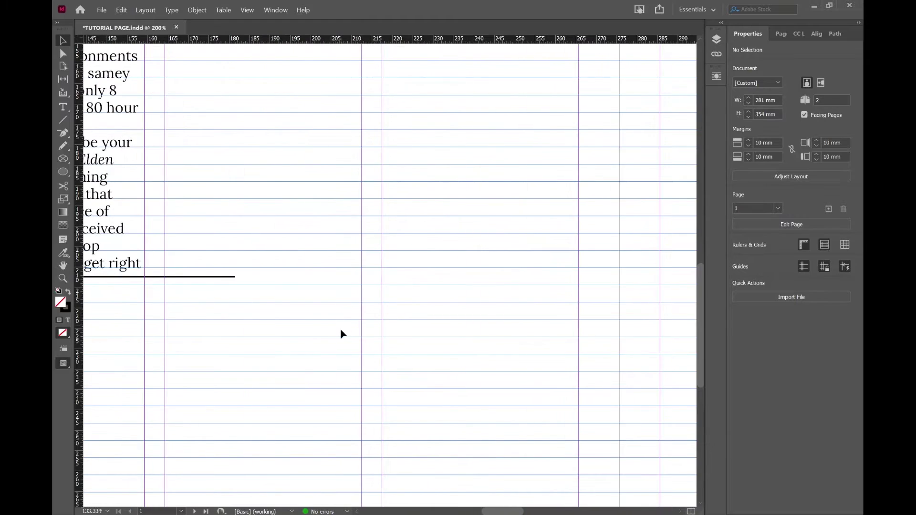
{"action": "scroll", "coordinate": [342, 334], "scroll_direction": "right", "scroll_amount": 4}
{"action": "scroll", "coordinate": [238, 310], "scroll_direction": "left", "scroll_amount": 3}
{"action": "scroll", "coordinate": [171, 286], "scroll_direction": "down", "scroll_amount": 2}
{"action": "left_click_drag", "start_coordinate": [181, 201], "coordinate": [525, 189]}
{"action": "scroll", "coordinate": [440, 341], "scroll_direction": "down", "scroll_amount": 3}
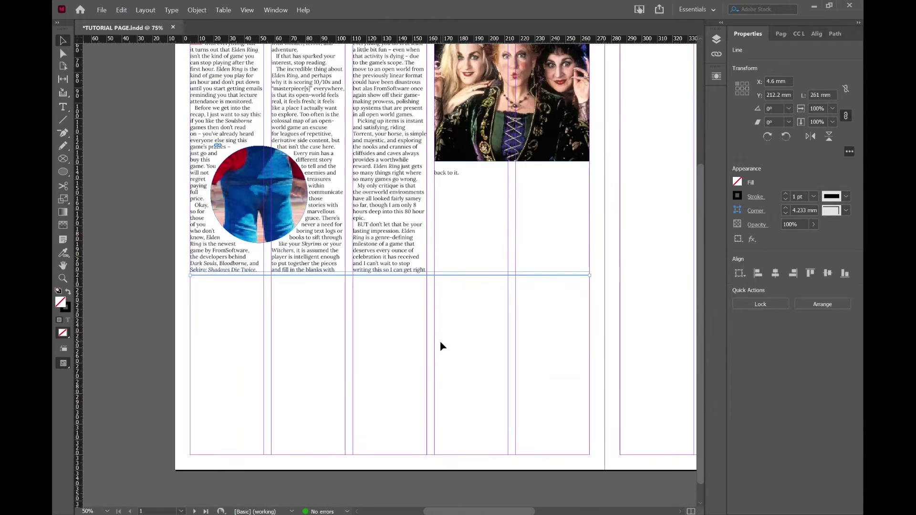
Step: Preview the spread without guides and examine the divider line and the empty space around the article
{"action": "key", "text": "shift+w"}
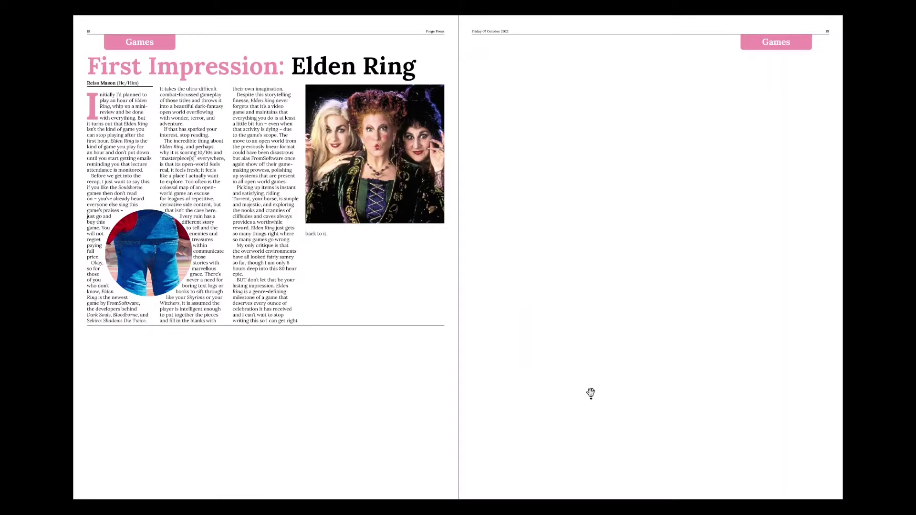
{"action": "key", "text": "Escape"}
{"action": "key", "text": "ctrl+="}
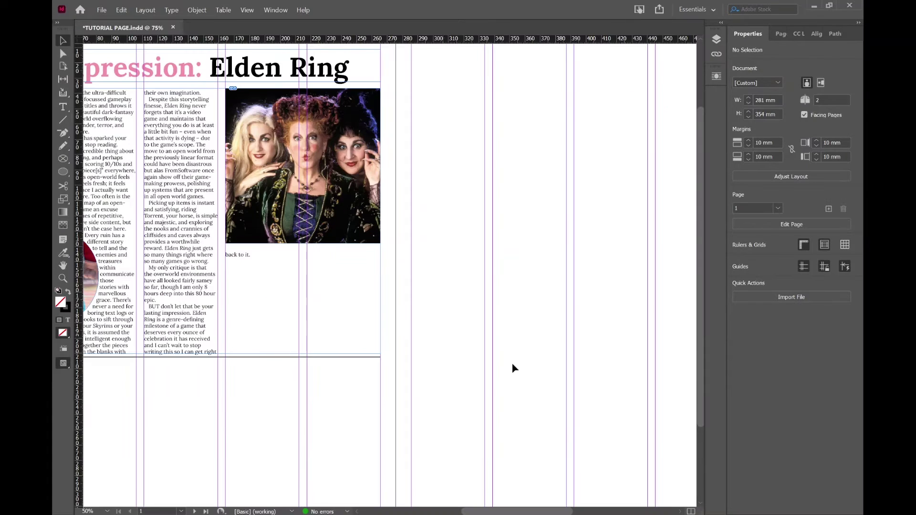
{"action": "key", "text": "ctrl+="}
{"action": "scroll", "coordinate": [396, 258], "scroll_direction": "left", "scroll_amount": 4}
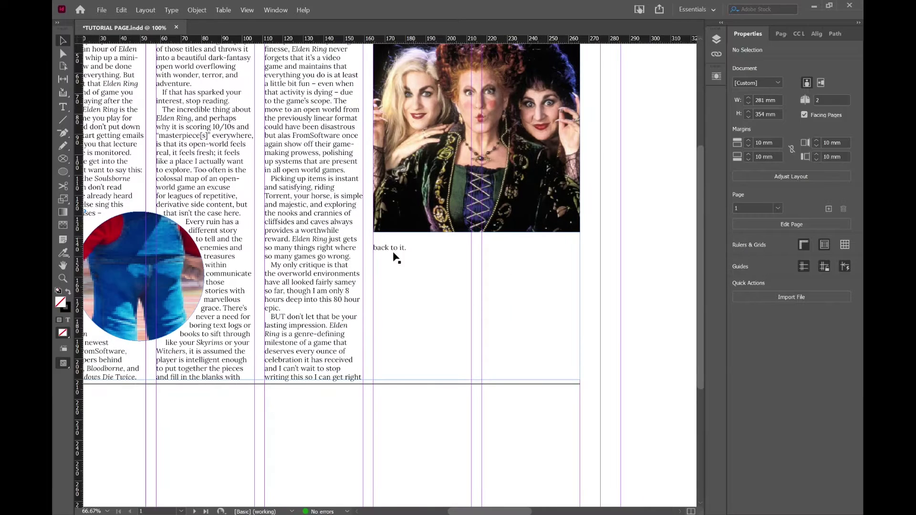
{"action": "key", "text": "ctrl+minus"}
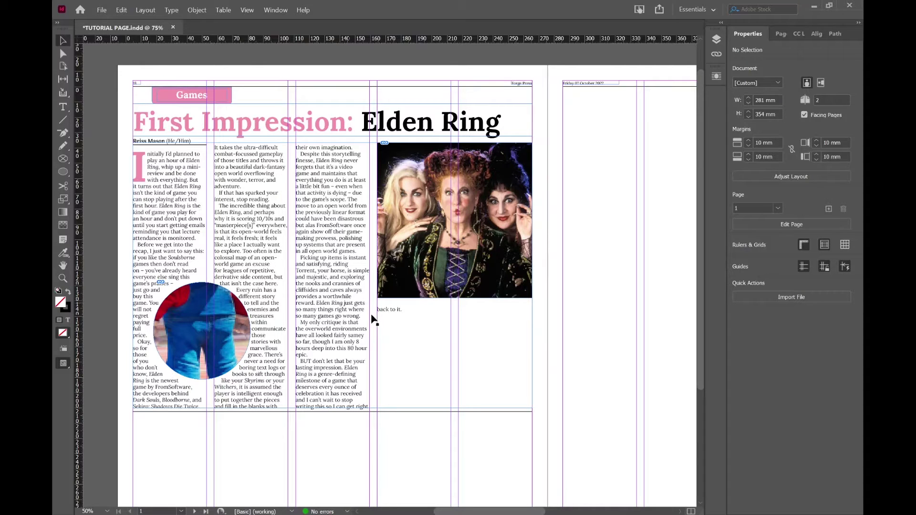
{"action": "scroll", "coordinate": [405, 331], "scroll_direction": "down", "scroll_amount": 5}
{"action": "key", "text": "ctrl+equal"}
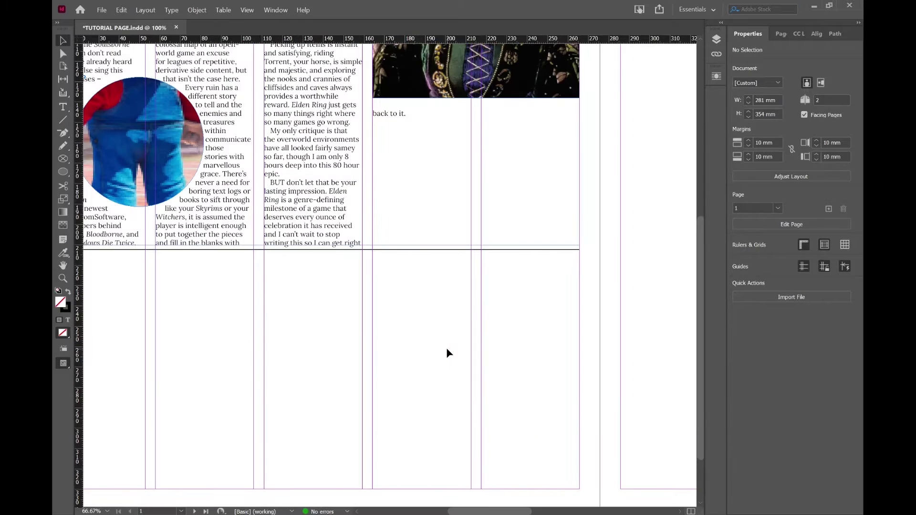
Step: Copy the sentence "Elden Ring just gets so many things right where so many games go wrong." from the third column
{"action": "scroll", "coordinate": [413, 372], "scroll_direction": "up", "scroll_amount": 4}
{"action": "key", "text": "t"}
{"action": "left_click_drag", "start_coordinate": [292, 200], "coordinate": [352, 217]}
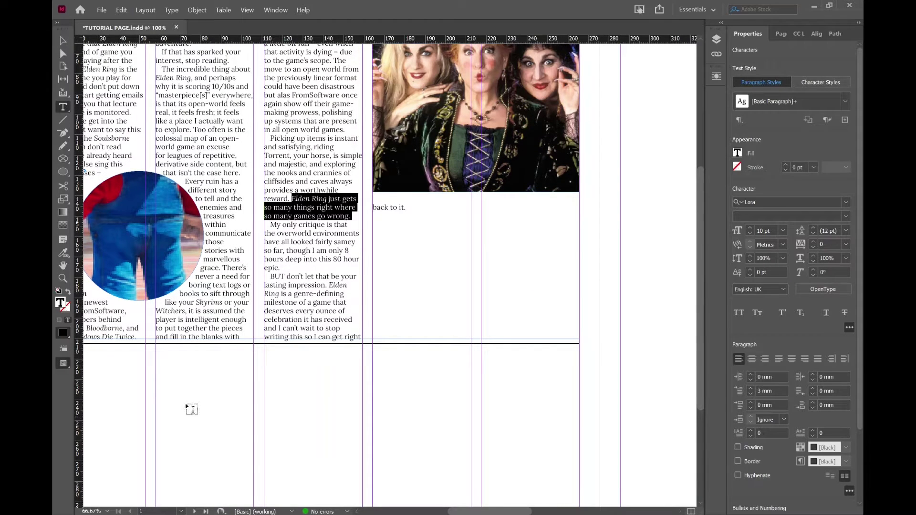
{"action": "left_click", "coordinate": [62, 41]}
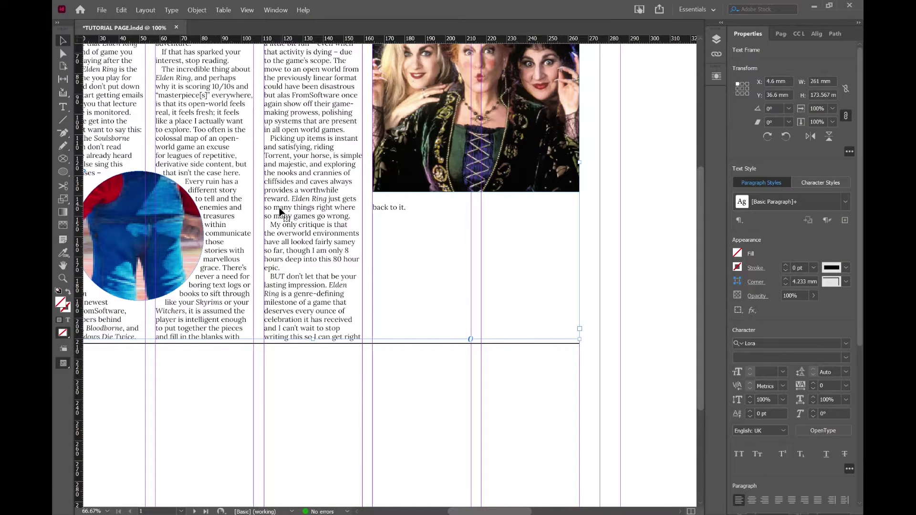
Step: Create a text frame about 48 mm square in the second column, in the empty area below the divider line
{"action": "scroll", "coordinate": [267, 385], "scroll_direction": "down", "scroll_amount": 3}
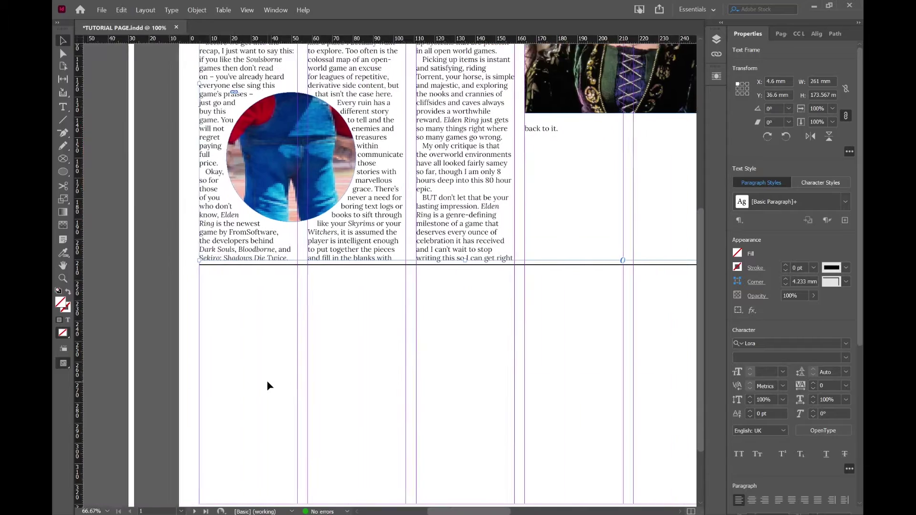
{"action": "scroll", "coordinate": [268, 384], "scroll_direction": "left", "scroll_amount": 3}
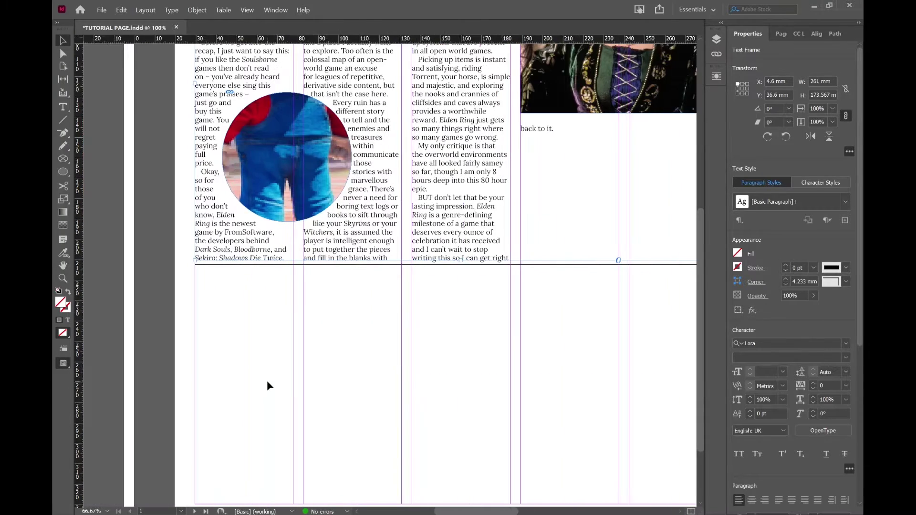
{"action": "key", "text": "t"}
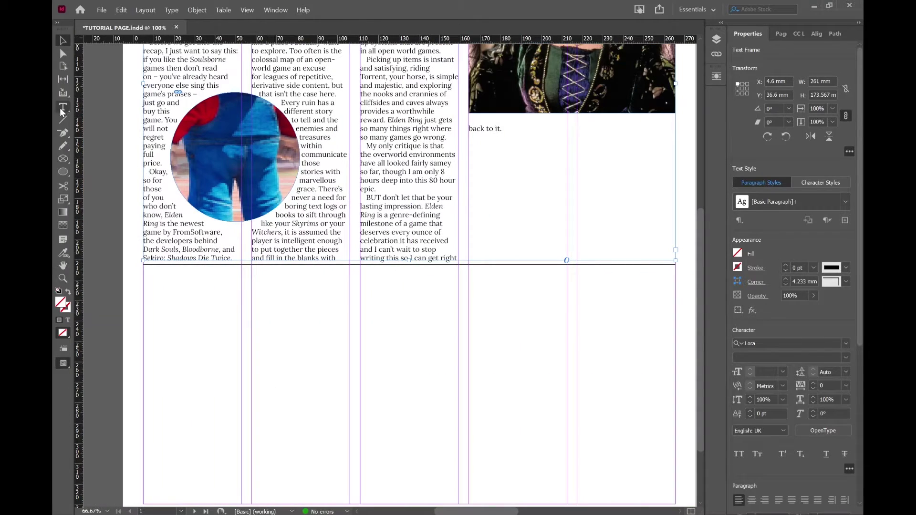
{"action": "left_click_drag", "start_coordinate": [265, 325], "coordinate": [345, 424]}
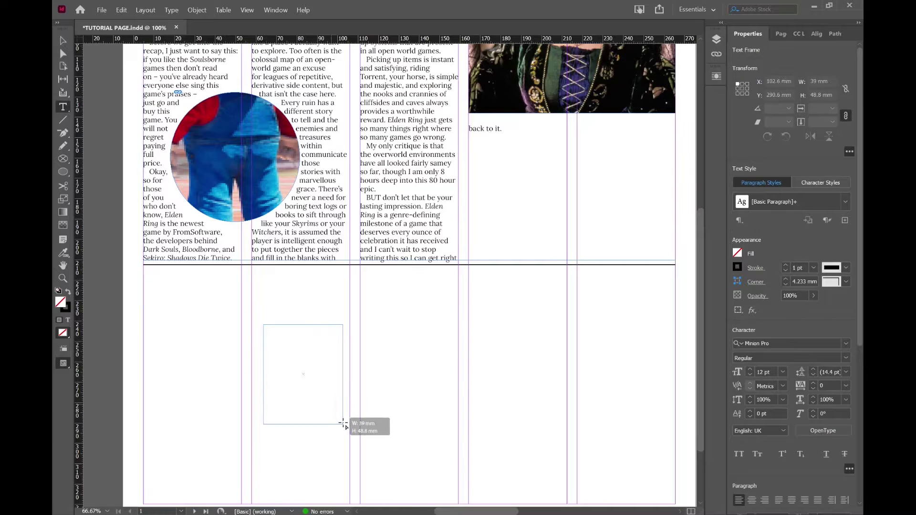
{"action": "left_click", "coordinate": [61, 40]}
Step: Set the new frame's text to Lora Bold Italic 14 pt and insert the copied Elden Ring sentence as a pull quote
{"action": "left_click", "coordinate": [773, 343]}
{"action": "type", "text": "L"}
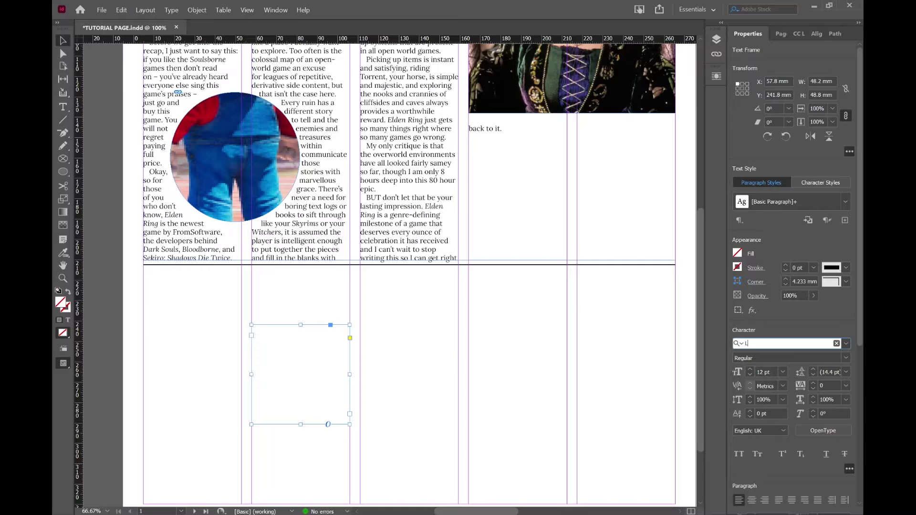
{"action": "key", "text": "Return"}
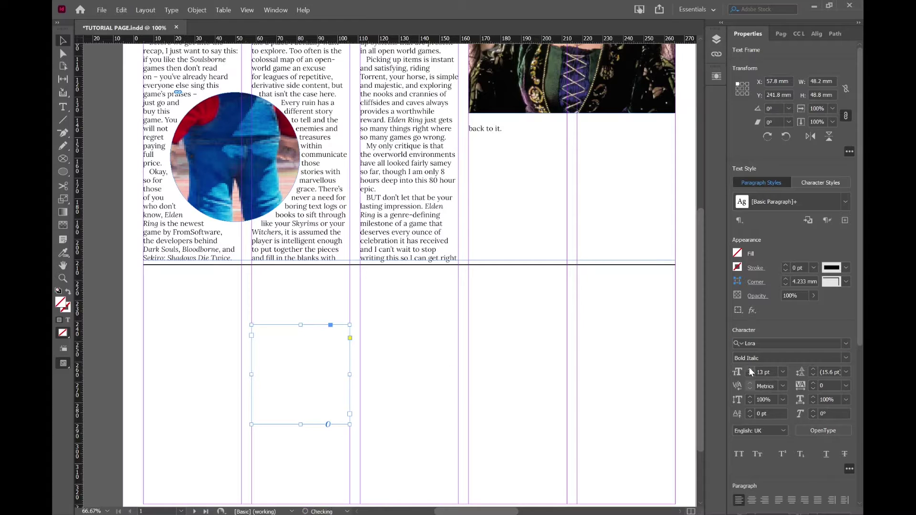
{"action": "double_click", "coordinate": [297, 350]}
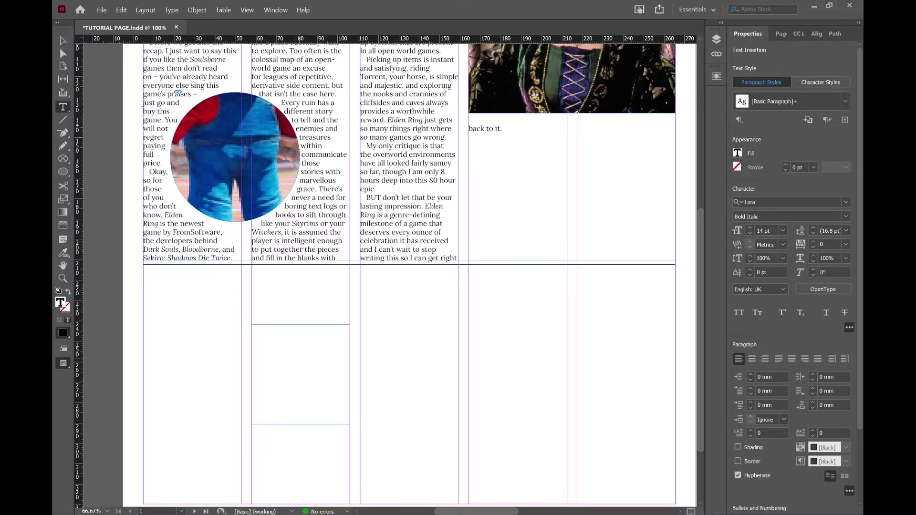
{"action": "type", "text": "Elden Ring just gets so many things right where so many games go wrong."}
Step: Colour all of the pull quote text pink to match the headline
{"action": "left_click_drag", "start_coordinate": [328, 369], "coordinate": [248, 332]}
{"action": "key", "text": "ctrl+c"}
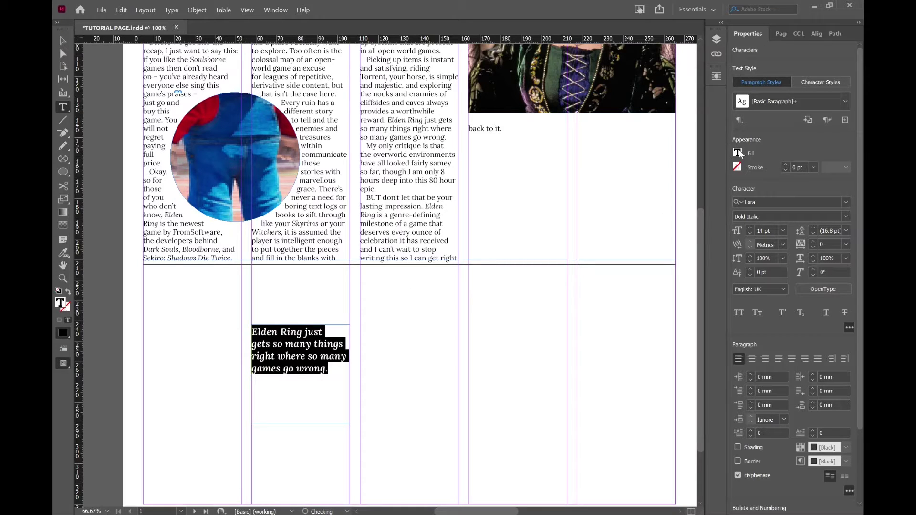
{"action": "left_click", "coordinate": [669, 272]}
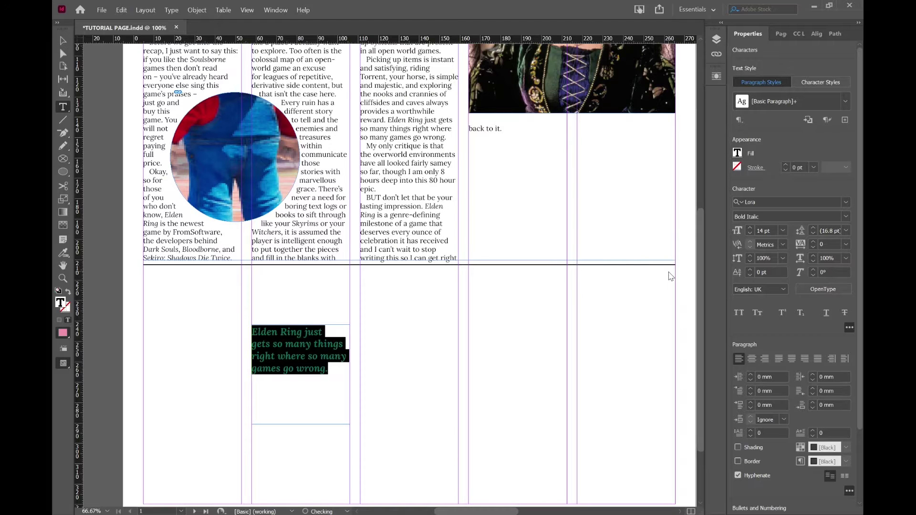
{"action": "key", "text": "Escape"}
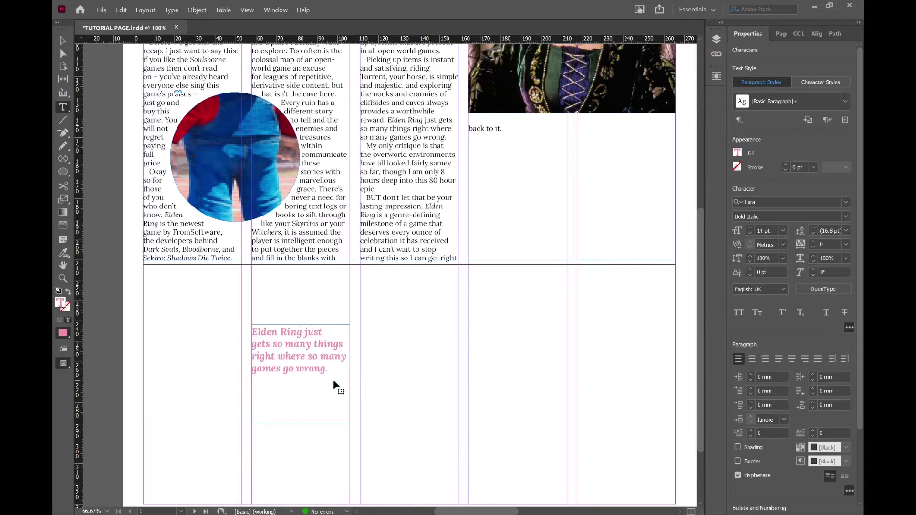
Step: Shorten the pull quote frame to about 26 mm and place it in the third column with the article text wrapping around it
{"action": "left_click_drag", "start_coordinate": [306, 425], "coordinate": [410, 207]}
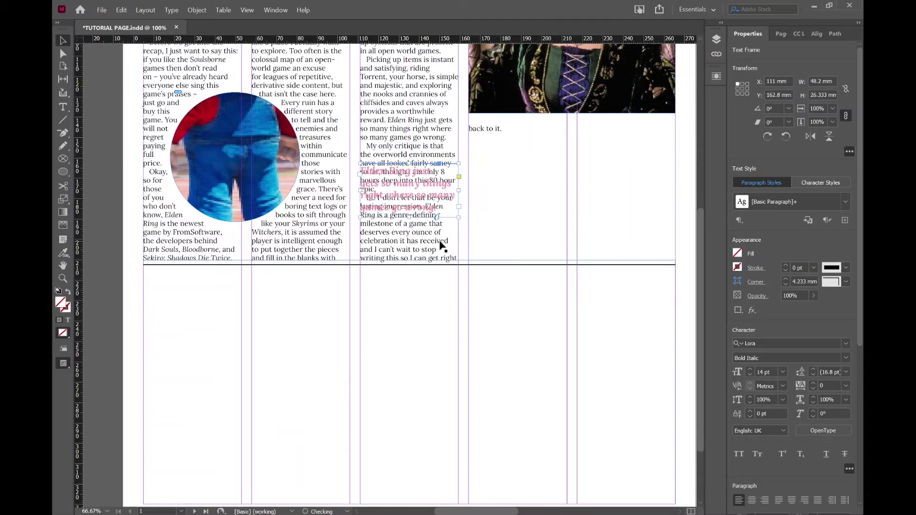
{"action": "scroll", "coordinate": [439, 245], "scroll_direction": "up", "scroll_amount": 3}
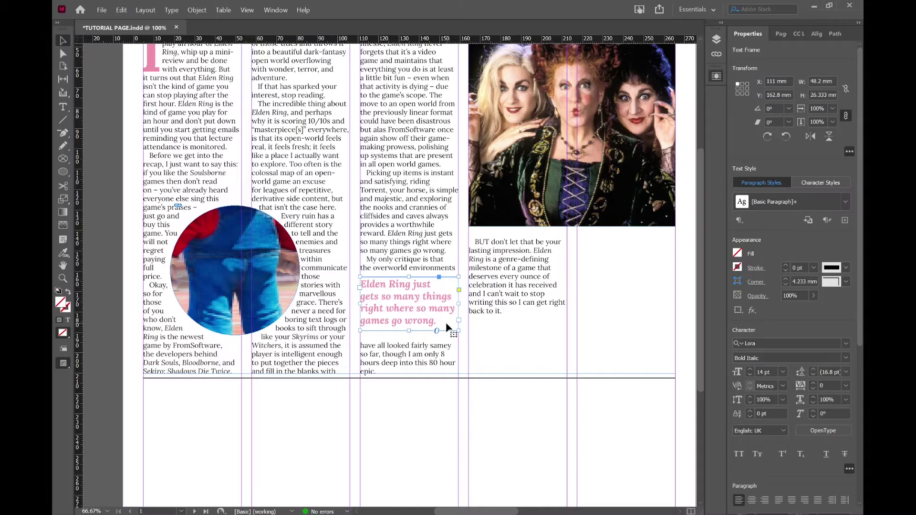
{"action": "scroll", "coordinate": [446, 329], "scroll_direction": "up", "scroll_amount": 2}
Step: Reposition the pull quote in the third column between the paragraphs, directly above "Picking up items is instant", at about Y 112 mm
{"action": "left_click_drag", "start_coordinate": [420, 391], "coordinate": [419, 205]}
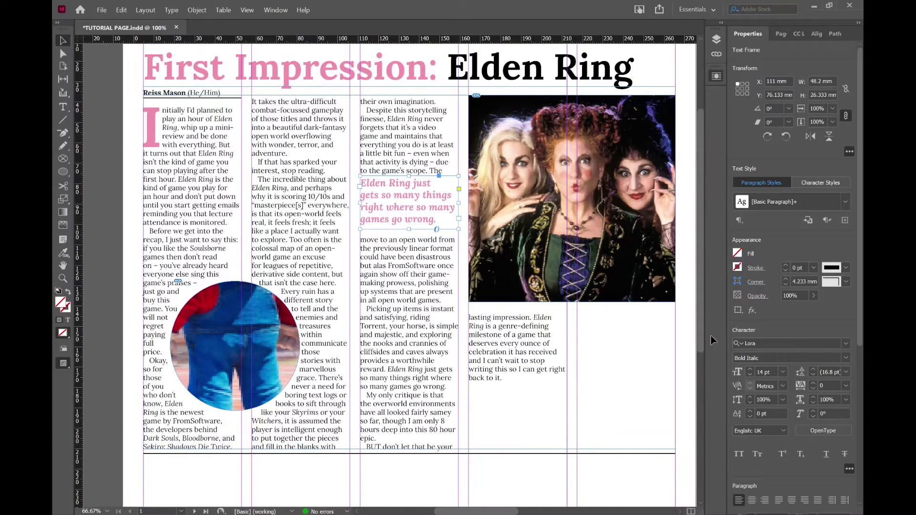
{"action": "key", "text": "Up"}
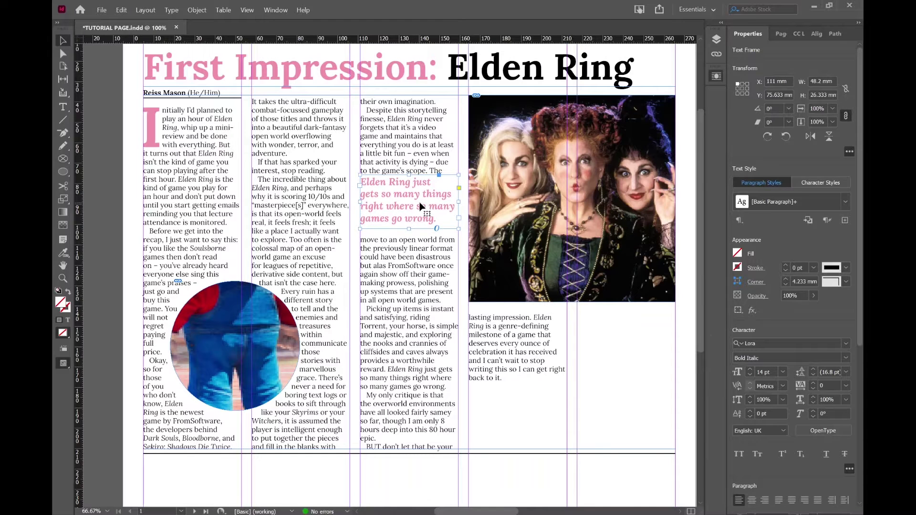
{"action": "left_click_drag", "start_coordinate": [420, 203], "coordinate": [453, 281]}
{"action": "key", "text": "ctrl+equal"}
{"action": "key", "text": "ctrl+equal"}
{"action": "key", "text": "ctrl+equal"}
{"action": "key", "text": "ctrl+equal"}
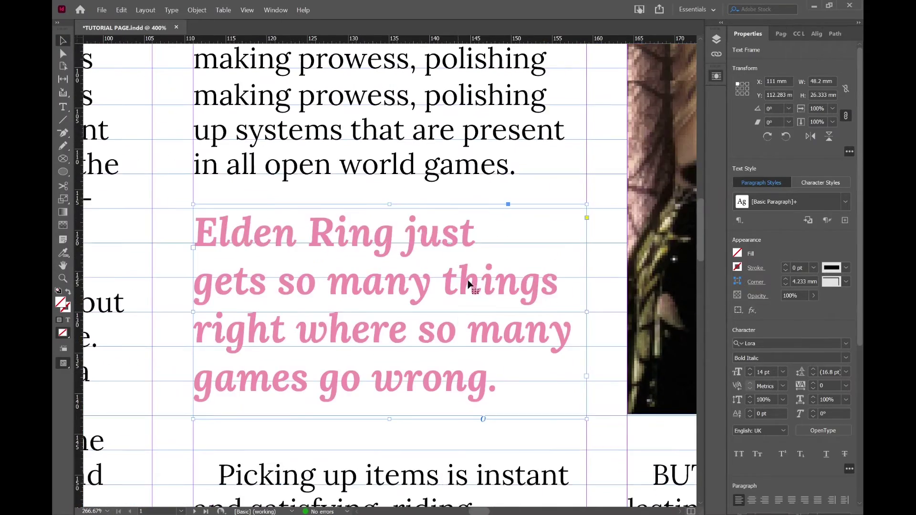
{"action": "scroll", "coordinate": [470, 282], "scroll_direction": "up", "scroll_amount": 1}
Step: Create a narrow text frame below the divider line under the third column, containing one double quotation mark
{"action": "scroll", "coordinate": [460, 307], "scroll_direction": "down", "scroll_amount": 2}
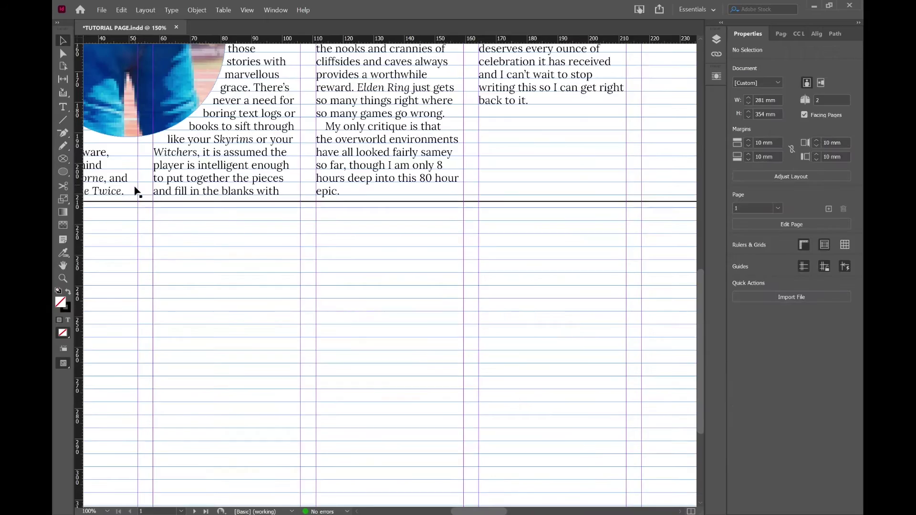
{"action": "left_click", "coordinate": [62, 106]}
{"action": "left_click_drag", "start_coordinate": [345, 234], "coordinate": [379, 332]}
{"action": "left_click", "coordinate": [360, 258]}
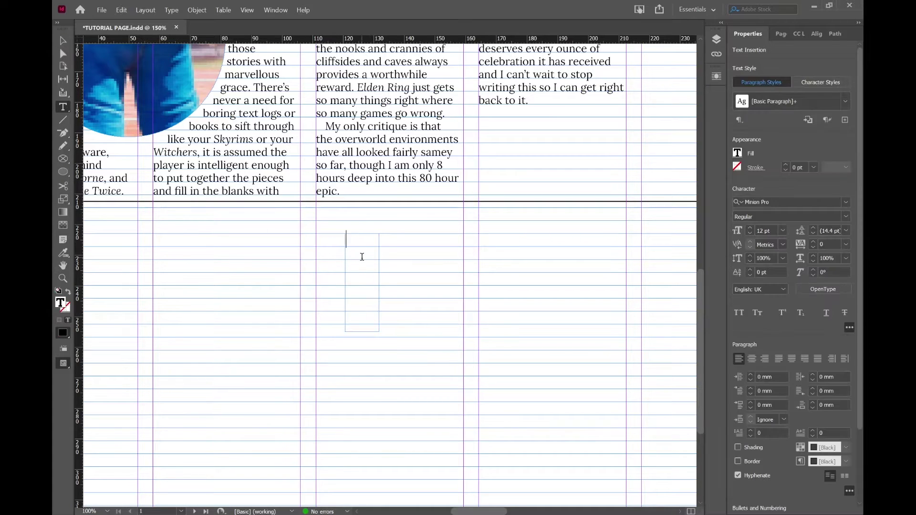
{"action": "type", "text": "\""}
{"action": "key", "text": "ctrl+a"}
Step: Format the quotation mark in Lora Bold Italic at 64 pt with a pink fill
{"action": "left_click", "coordinate": [787, 202]}
{"action": "type", "text": "L"}
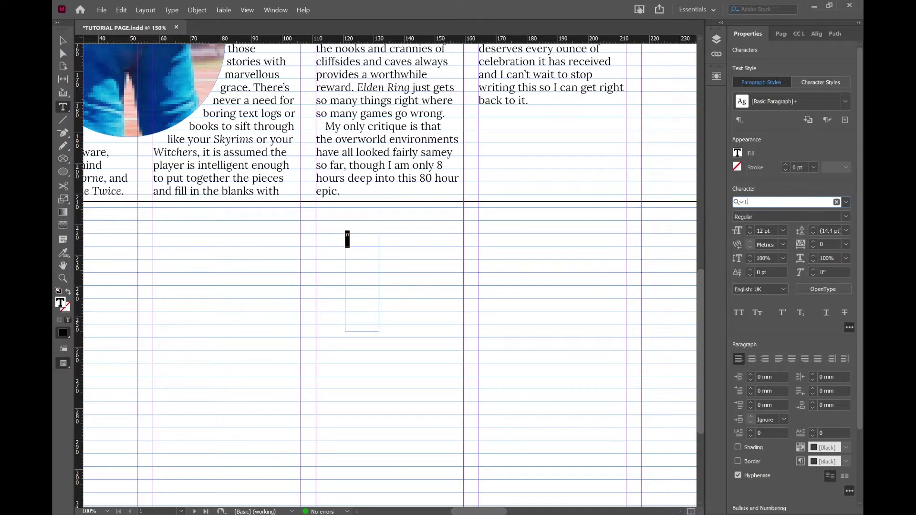
{"action": "type", "text": "ora Bold"}
{"action": "key", "text": "Return"}
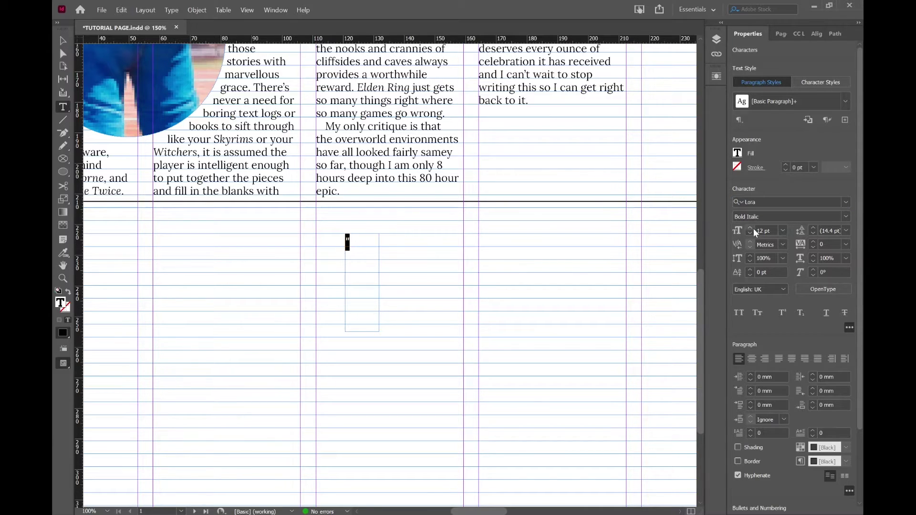
{"action": "type", "text": "64"}
{"action": "key", "text": "Return"}
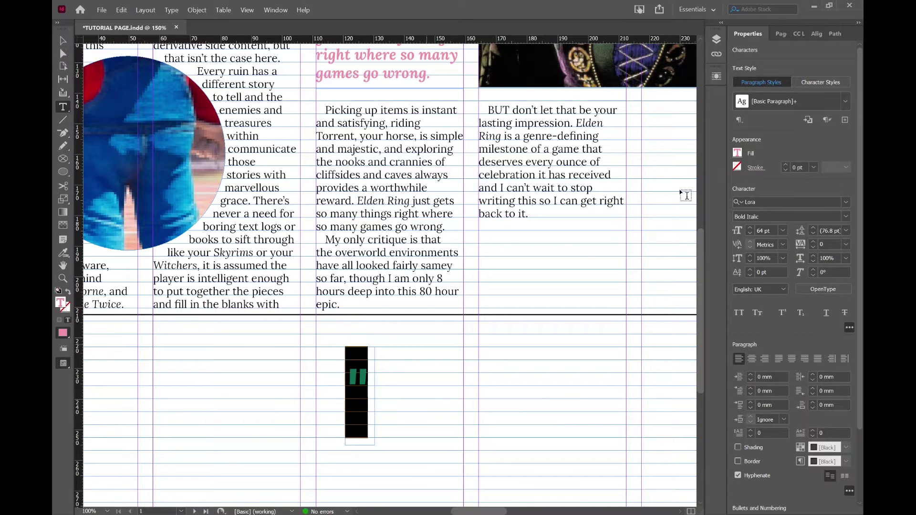
Step: Try to position the quotation mark frame over the start of the pull quote in the third column
{"action": "key", "text": "Escape"}
{"action": "scroll", "coordinate": [365, 296], "scroll_direction": "up", "scroll_amount": 3}
{"action": "left_click_drag", "start_coordinate": [359, 375], "coordinate": [361, 134]}
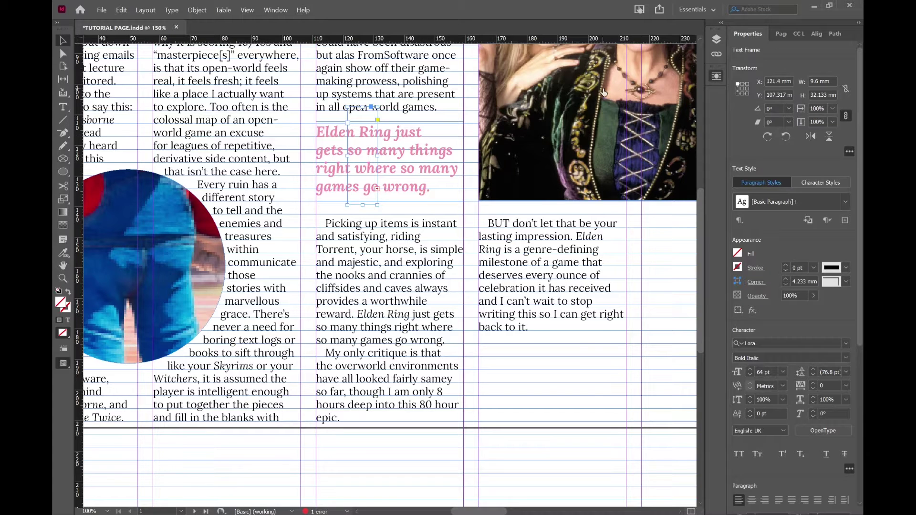
{"action": "scroll", "coordinate": [416, 292], "scroll_direction": "up", "scroll_amount": 3}
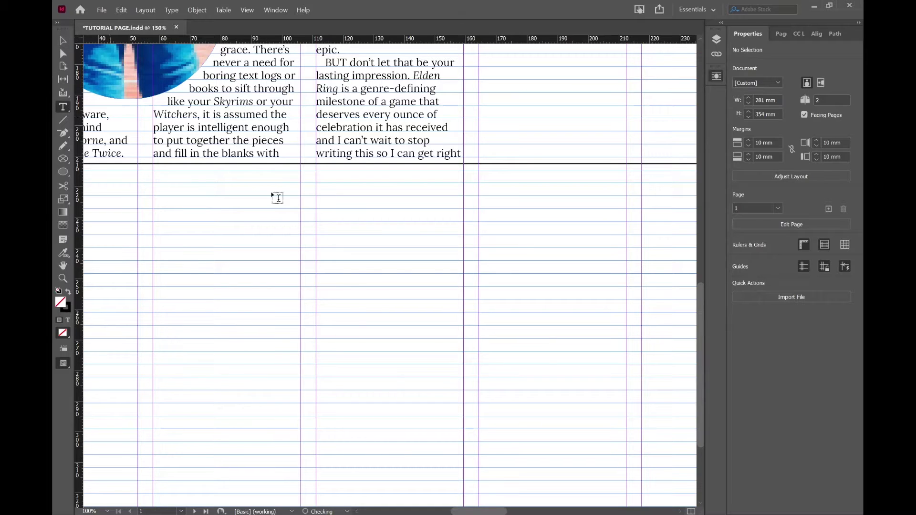
Step: Draw a text frame about 35.1 mm tall below the divider line and stretch it to the third column's full width
{"action": "left_click_drag", "start_coordinate": [359, 257], "coordinate": [435, 364]}
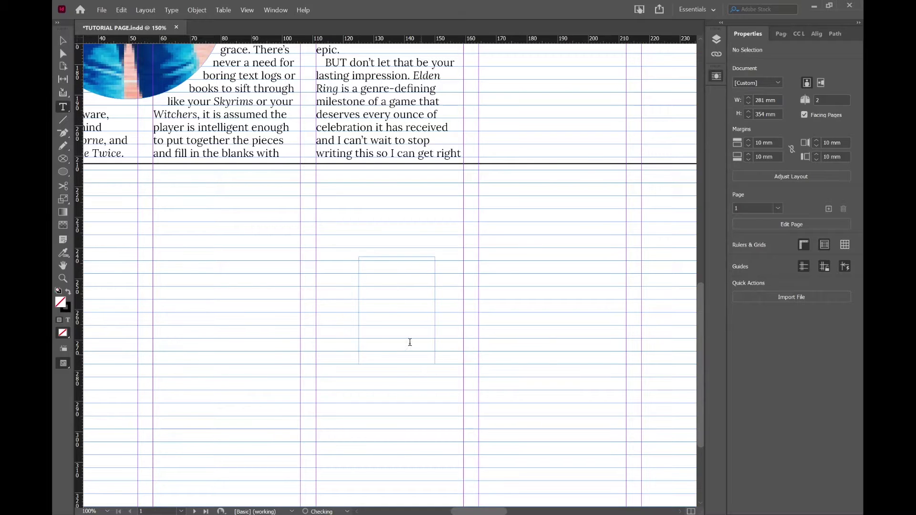
{"action": "left_click", "coordinate": [361, 318]}
{"action": "key", "text": "Escape"}
{"action": "left_click_drag", "start_coordinate": [359, 311], "coordinate": [316, 311]}
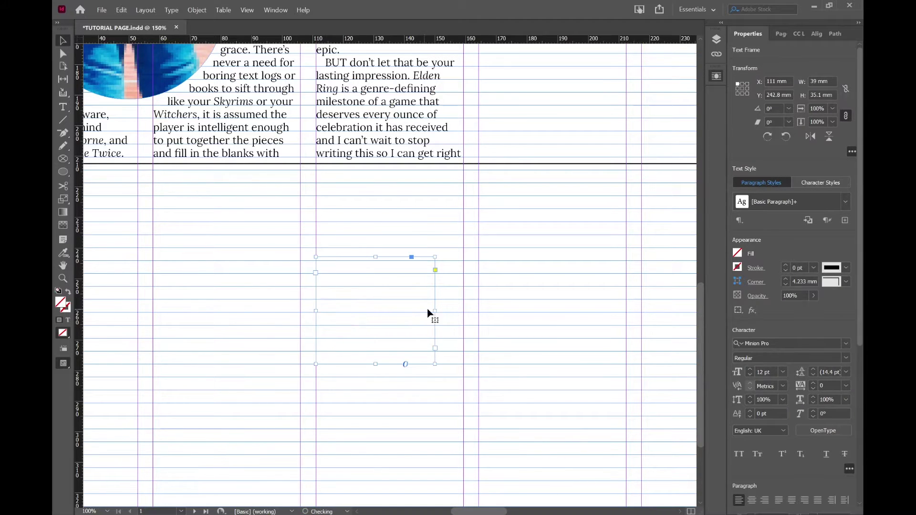
{"action": "left_click_drag", "start_coordinate": [435, 310], "coordinate": [464, 311]}
Step: Paste the quote "Elden Ring just gets so many things right where so many games go wrong." into the new frame
{"action": "key", "text": "t"}
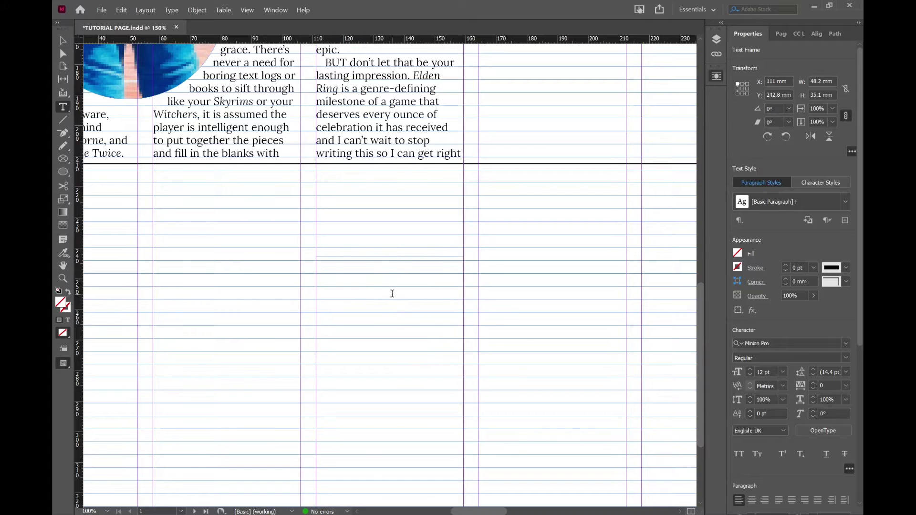
{"action": "left_click", "coordinate": [436, 297]}
{"action": "key", "text": "ctrl+v"}
Step: Format the pasted quote in Lora Bold Italic at 14 pt with a pink fill
{"action": "key", "text": "ctrl+a"}
{"action": "left_click", "coordinate": [820, 202]}
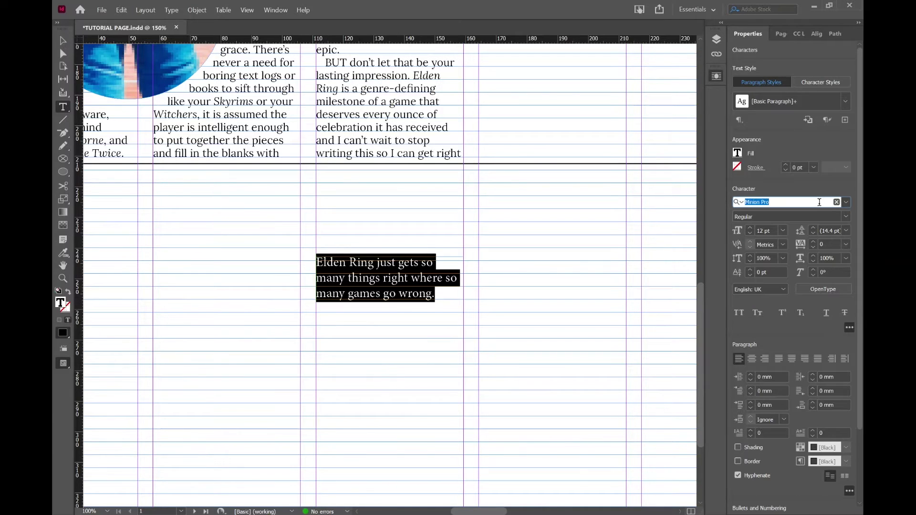
{"action": "type", "text": "Lora"}
{"action": "key", "text": "Return"}
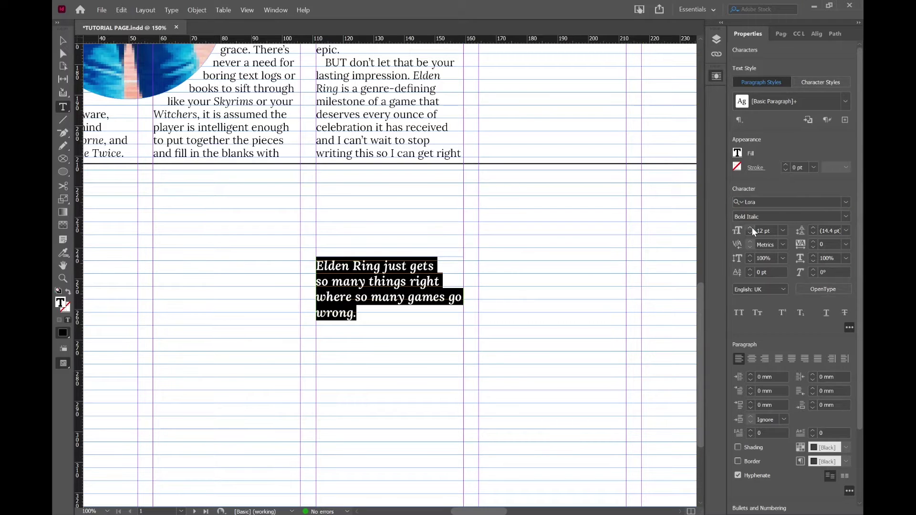
{"action": "left_click", "coordinate": [751, 228]}
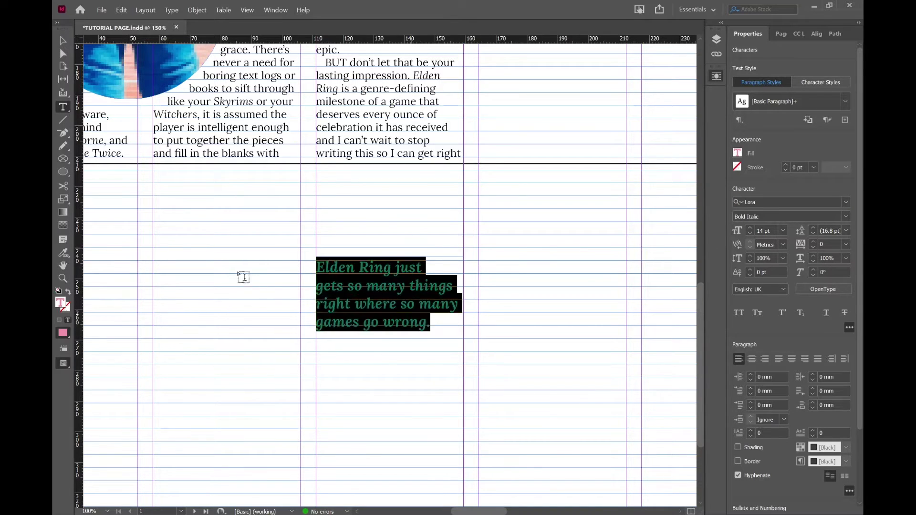
{"action": "key", "text": "Escape"}
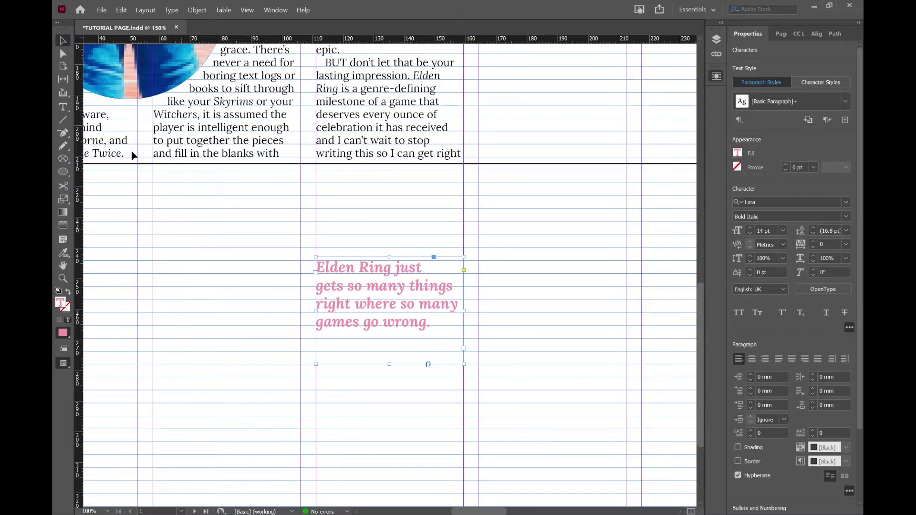
Step: Create a narrow text frame below the second column containing one double quotation mark in Lora Bold Italic at 64 pt
{"action": "left_click_drag", "start_coordinate": [208, 236], "coordinate": [243, 362]}
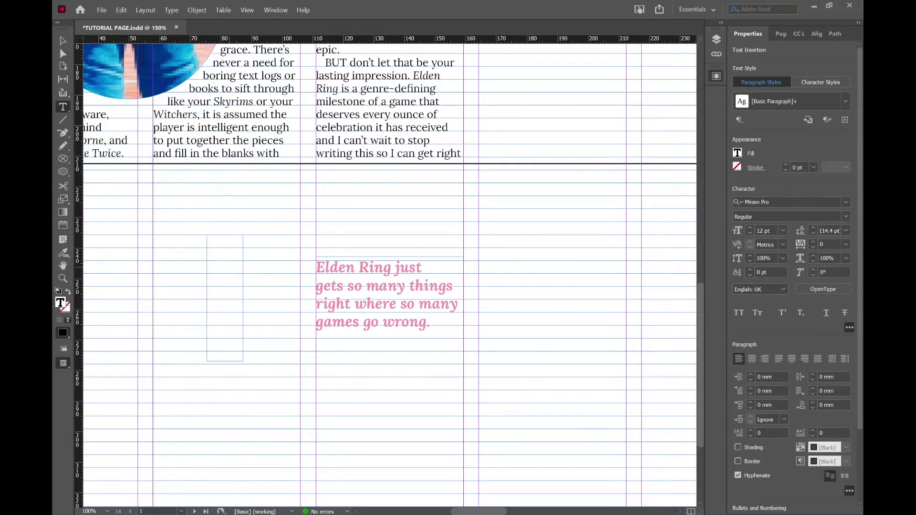
{"action": "left_click_drag", "start_coordinate": [213, 242], "coordinate": [203, 242]}
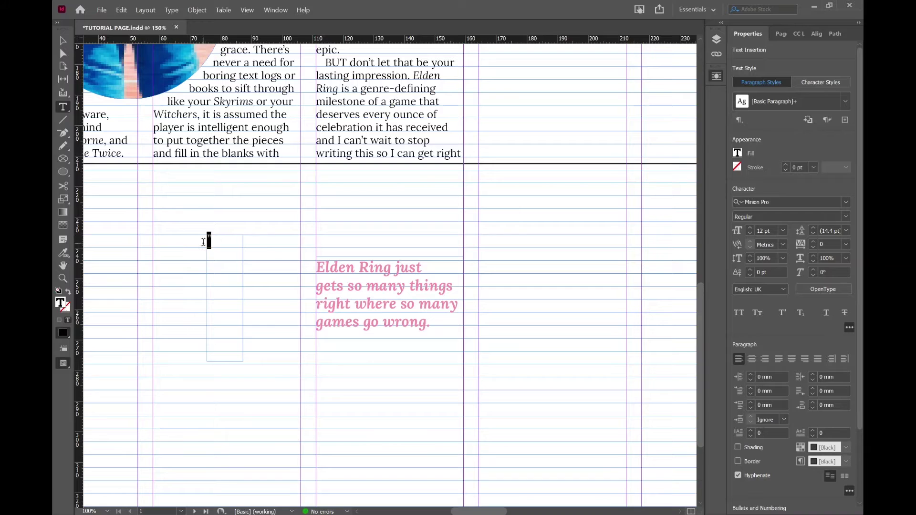
{"action": "left_click", "coordinate": [836, 204]}
{"action": "type", "text": "Lora"}
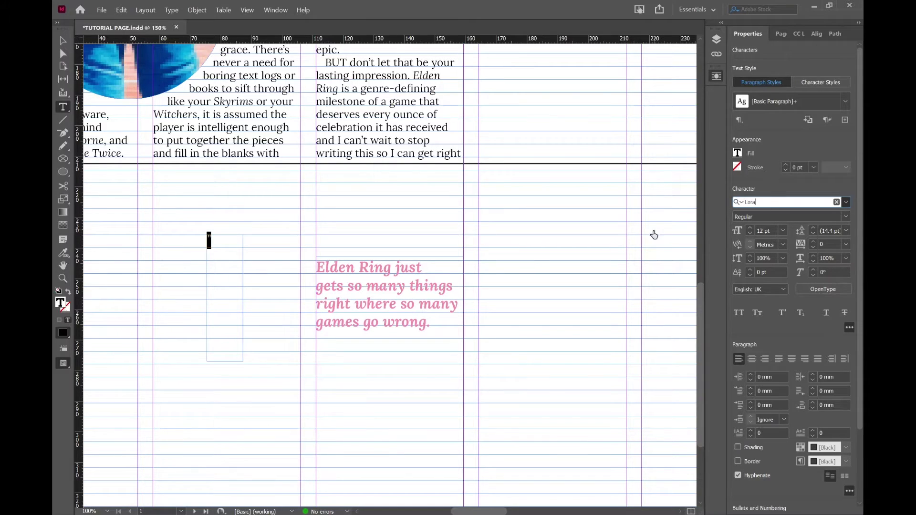
{"action": "left_click", "coordinate": [764, 233]}
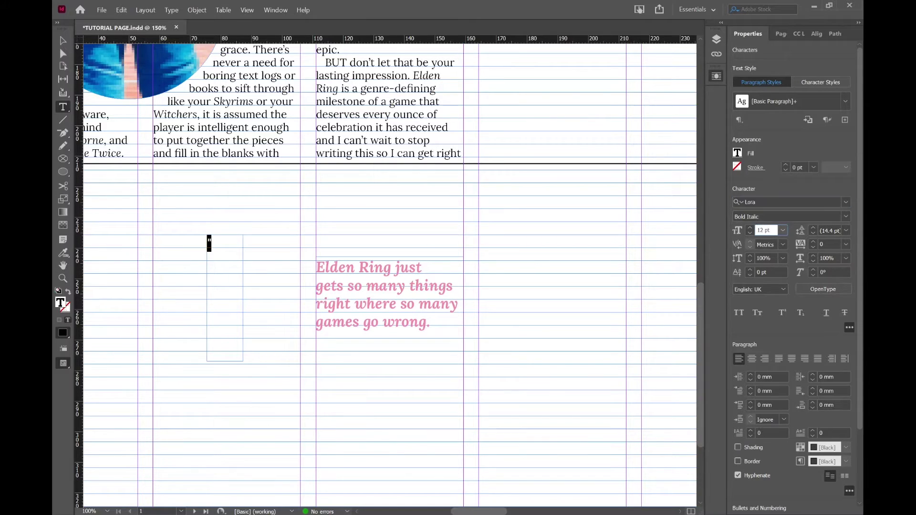
{"action": "type", "text": "64"}
{"action": "key", "text": "Return"}
Step: Fill the quotation mark pink and place its frame above the quote's first line at X 111 mm, Y 227.1 mm
{"action": "left_click", "coordinate": [270, 267]}
{"action": "left_click", "coordinate": [212, 268]}
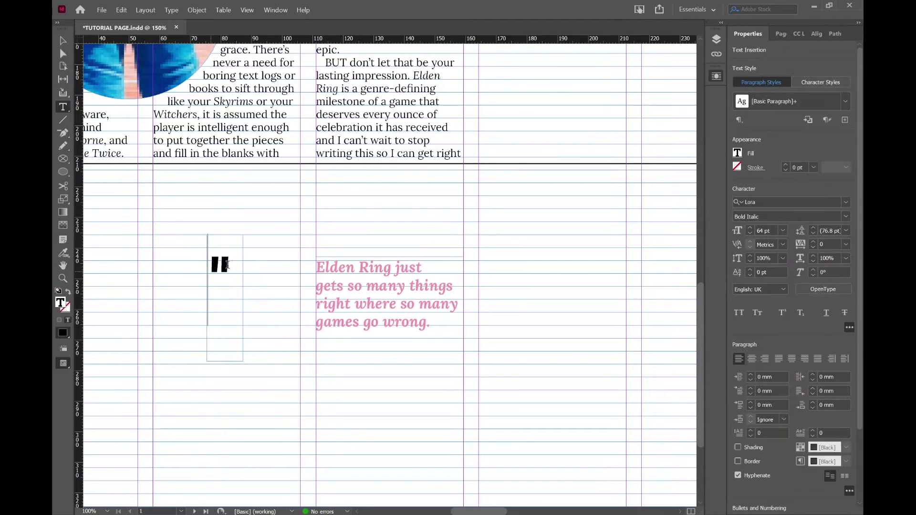
{"action": "left_click_drag", "start_coordinate": [231, 268], "coordinate": [332, 210]}
{"action": "key", "text": "Escape"}
{"action": "key", "text": "ctrl+equal"}
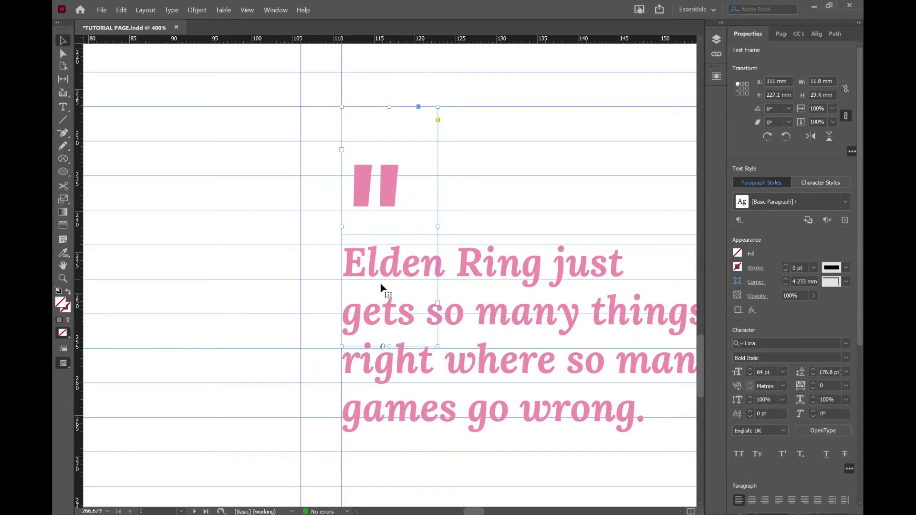
{"action": "key", "text": "ctrl+minus"}
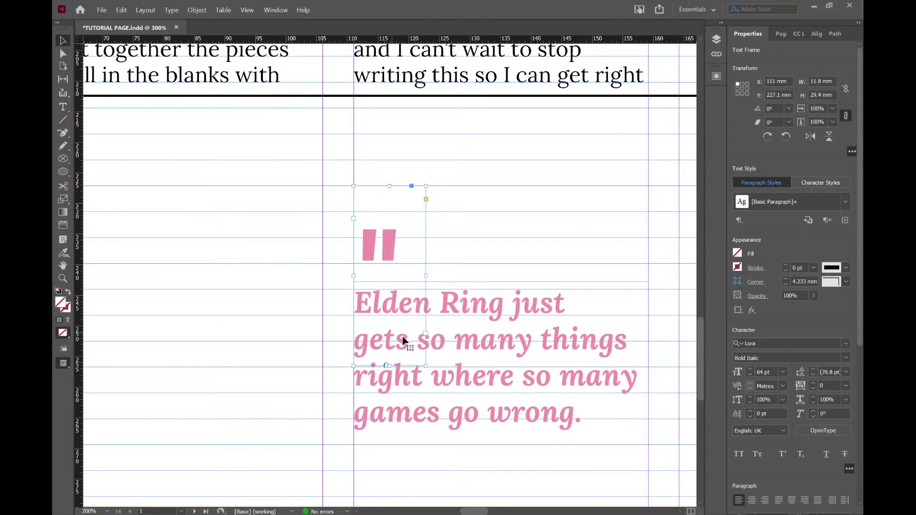
{"action": "key", "text": "ctrl+minus"}
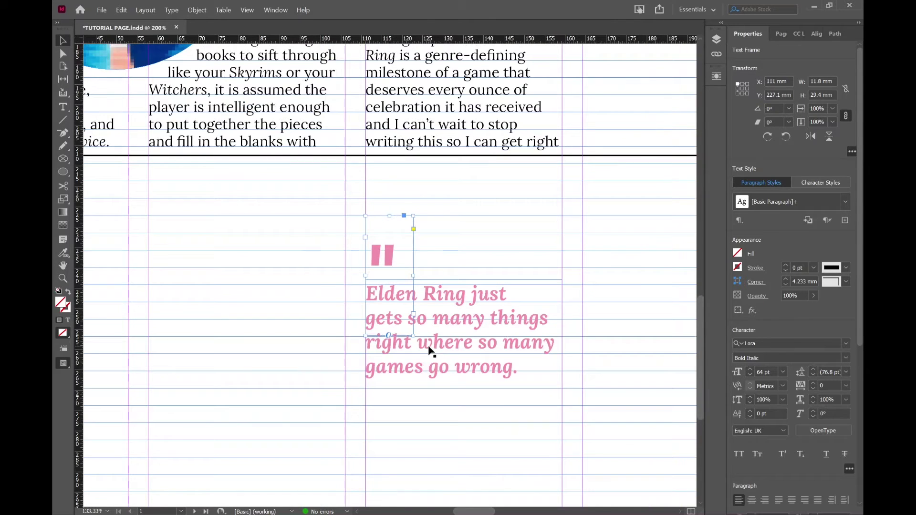
Step: Shorten the pull quote frame to about 26.6 mm tall and group it with the quotation mark frame
{"action": "left_click", "coordinate": [512, 325]}
{"action": "left_click_drag", "start_coordinate": [461, 422], "coordinate": [463, 388]}
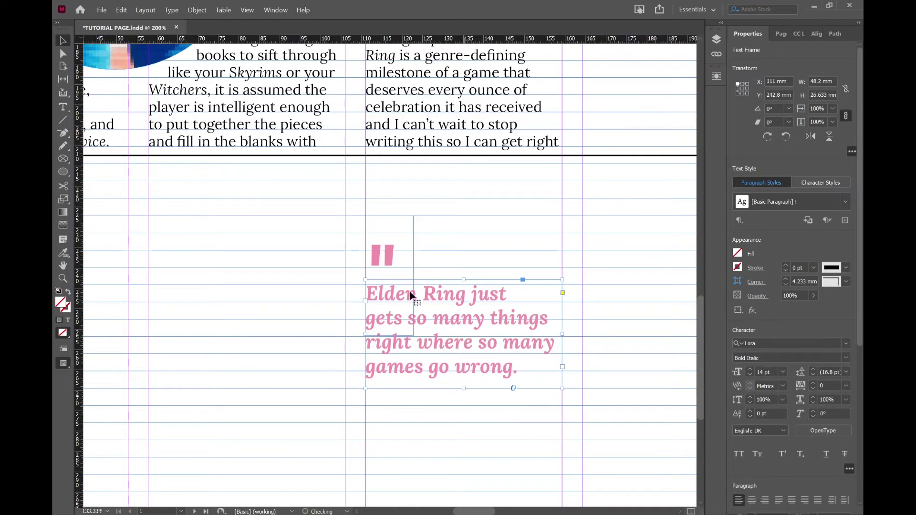
{"action": "left_click", "coordinate": [409, 262]}
{"action": "key", "text": "ctrl+equal"}
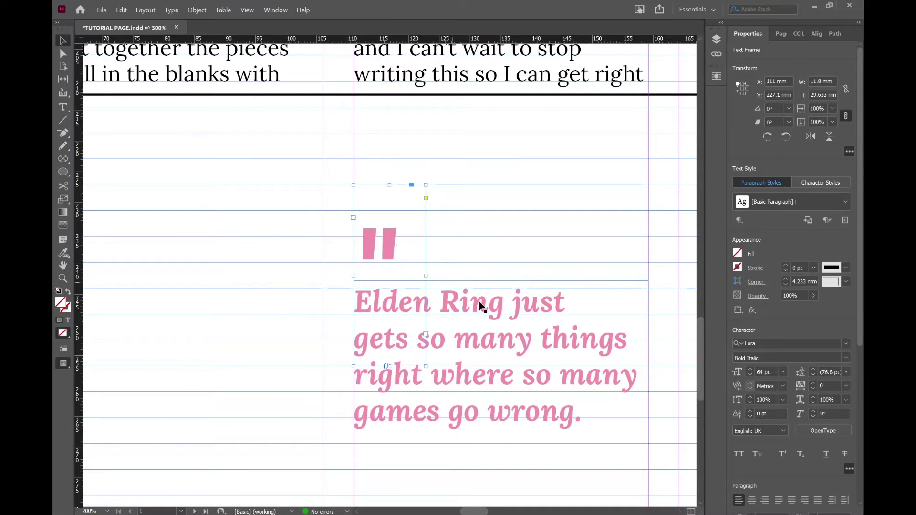
{"action": "left_click", "coordinate": [491, 308], "text": "shift"}
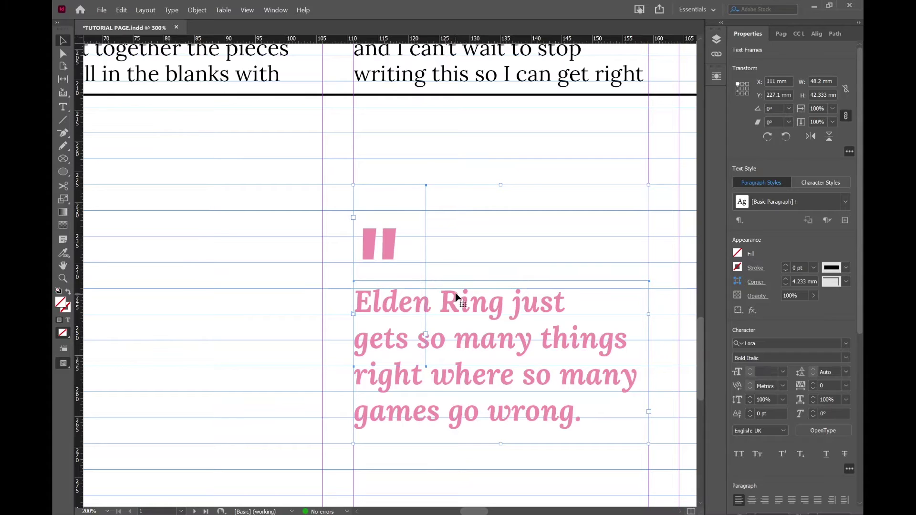
{"action": "key", "text": "ctrl+g"}
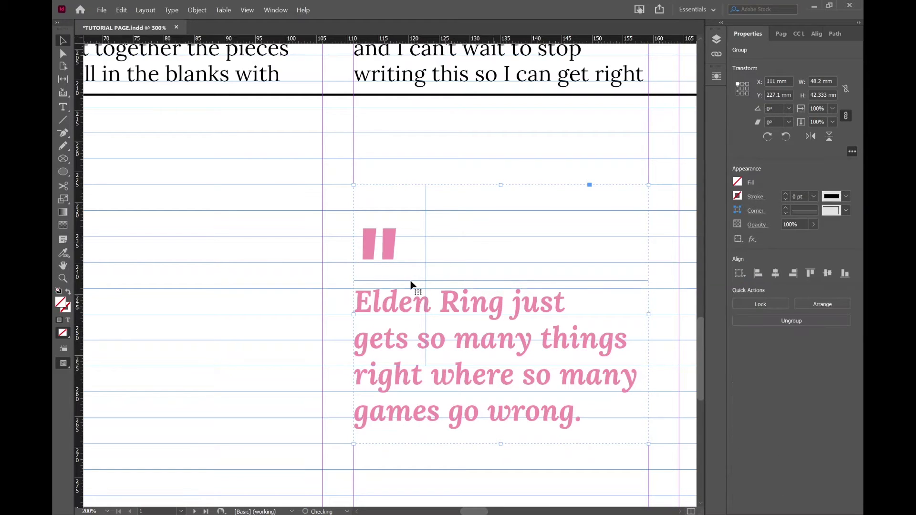
{"action": "key", "text": "ctrl+minus"}
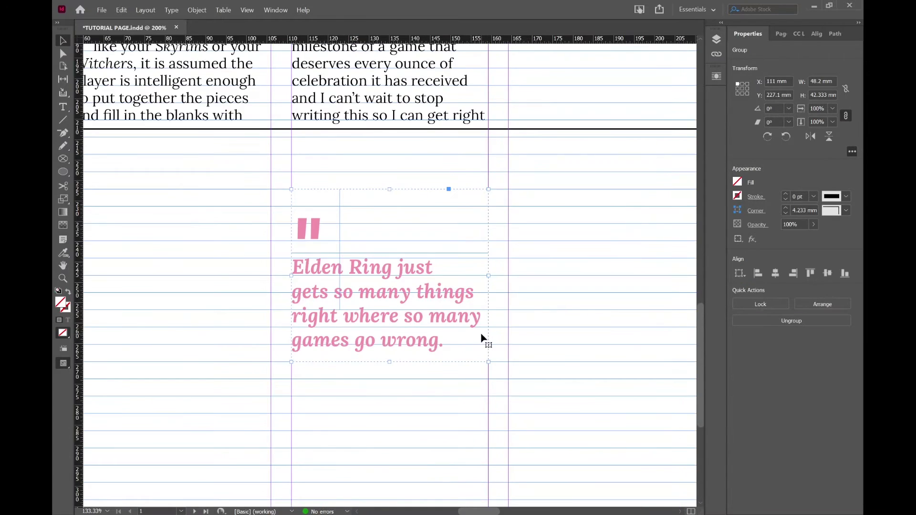
Step: Move the grouped pull quote up between the third column's paragraphs at about Y 111.3 mm, with the article text wrapping around it
{"action": "left_click", "coordinate": [444, 430]}
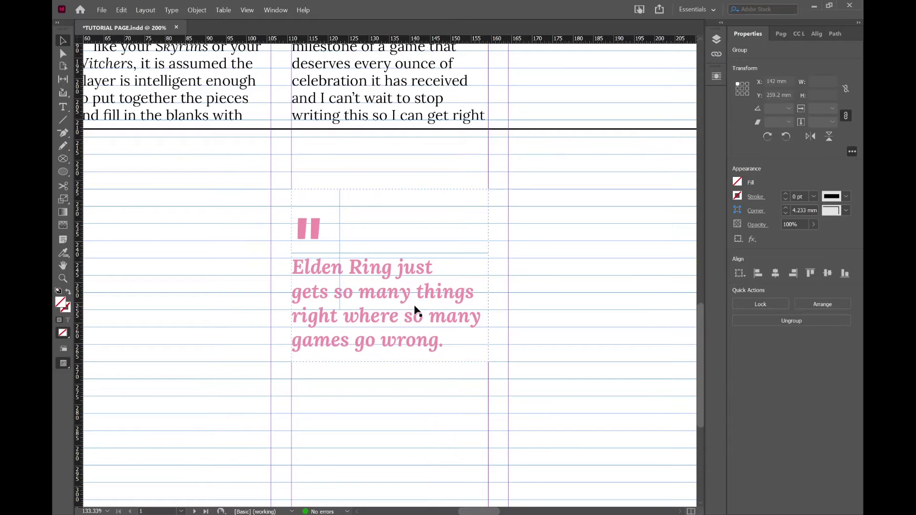
{"action": "left_click_drag", "start_coordinate": [339, 299], "coordinate": [416, 304]}
{"action": "left_click", "coordinate": [535, 281]}
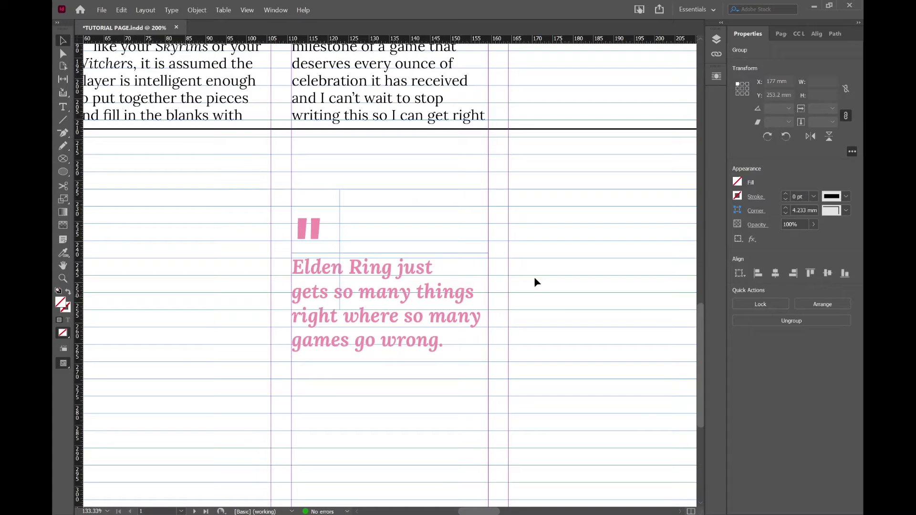
{"action": "left_click", "coordinate": [444, 268]}
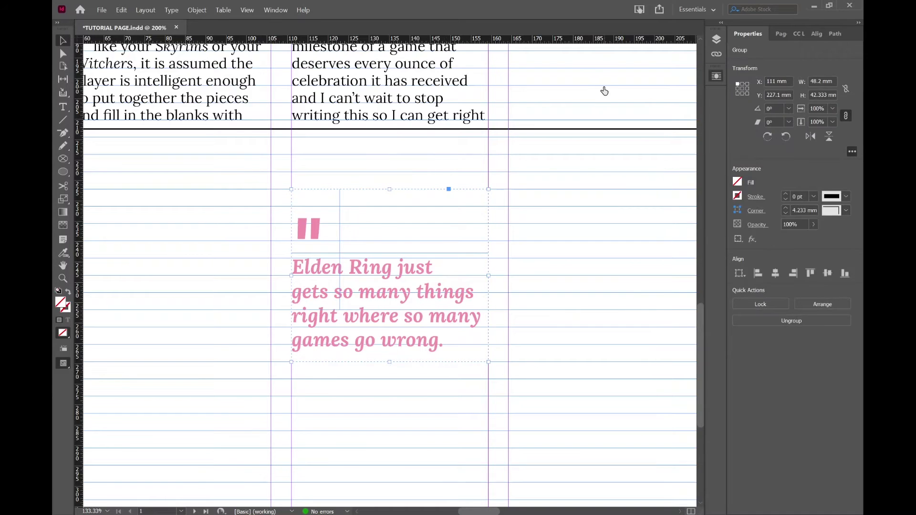
{"action": "key", "text": "ctrl+1"}
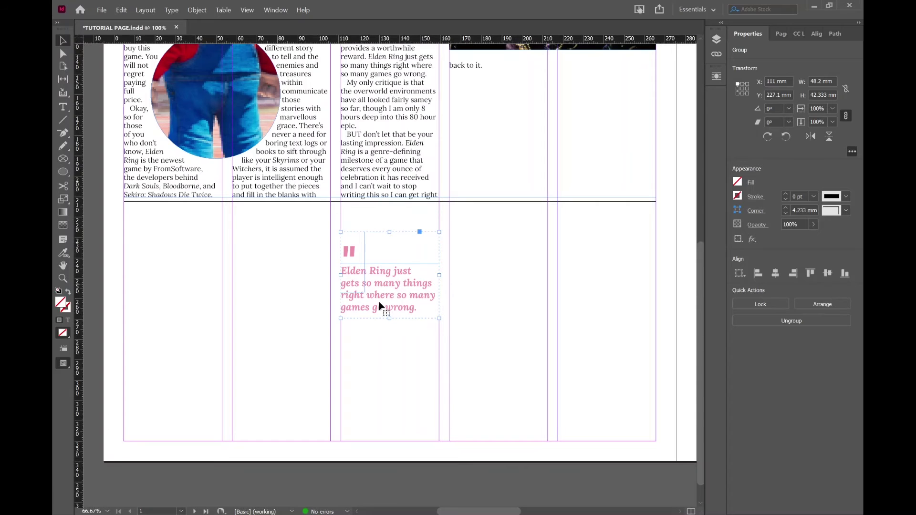
{"action": "scroll", "coordinate": [436, 336], "scroll_direction": "down", "scroll_amount": 1}
{"action": "left_click_drag", "start_coordinate": [396, 221], "coordinate": [455, 237]}
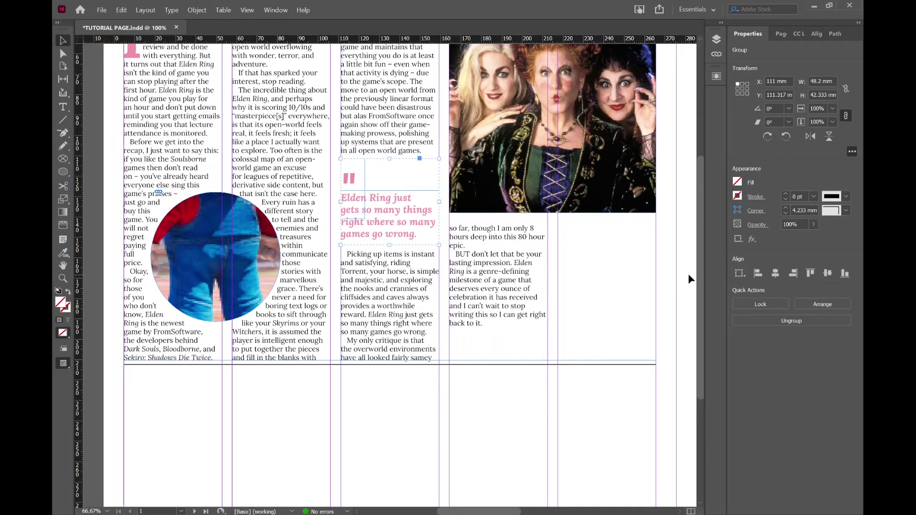
Step: Deselect everything and preview the whole spread in presentation mode
{"action": "key", "text": "ctrl+shift+a"}
{"action": "key", "text": "shift+w"}
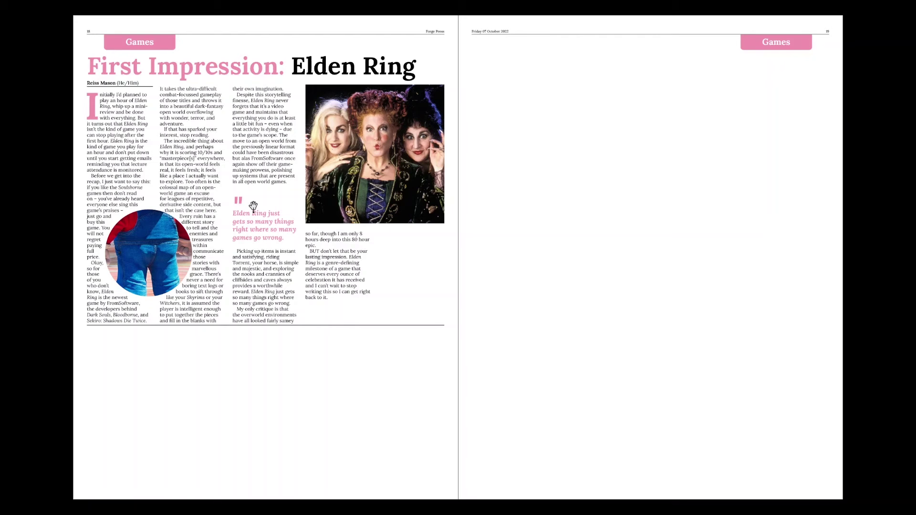
{"action": "key", "text": "Escape"}
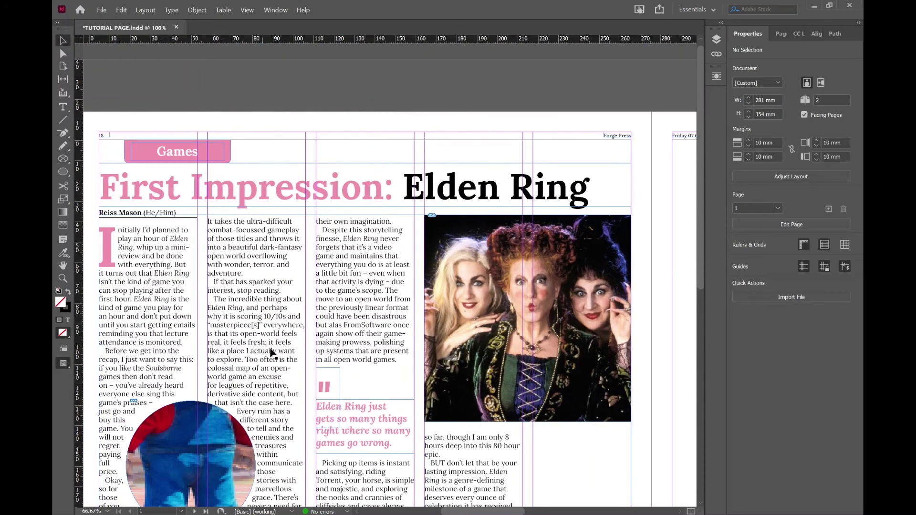
Step: Raise the pull quote group within the third column and move the circular image up to about Y 106.3 mm
{"action": "scroll", "coordinate": [270, 351], "scroll_direction": "down", "scroll_amount": 5}
{"action": "left_click", "coordinate": [227, 209]}
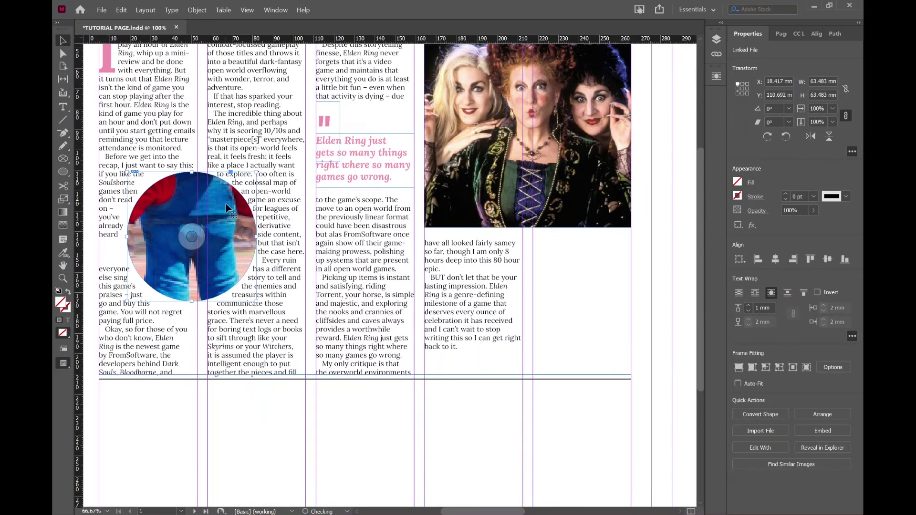
{"action": "left_click_drag", "start_coordinate": [227, 208], "coordinate": [226, 199]}
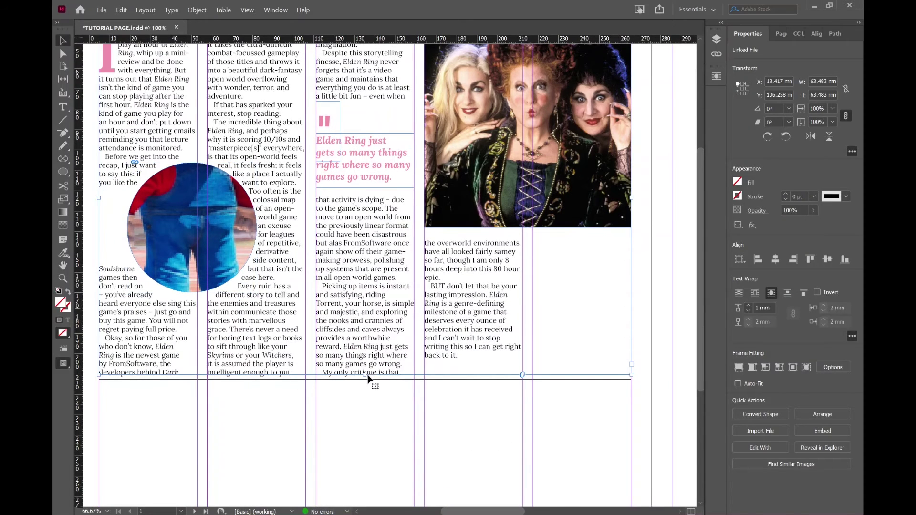
Step: Shorten the article text frame from its bottom edge and raise the divider line to about Y 199.6 mm beneath it
{"action": "left_click", "coordinate": [366, 374]}
{"action": "left_click_drag", "start_coordinate": [365, 372], "coordinate": [341, 286]}
{"action": "key", "text": "ctrl+2"}
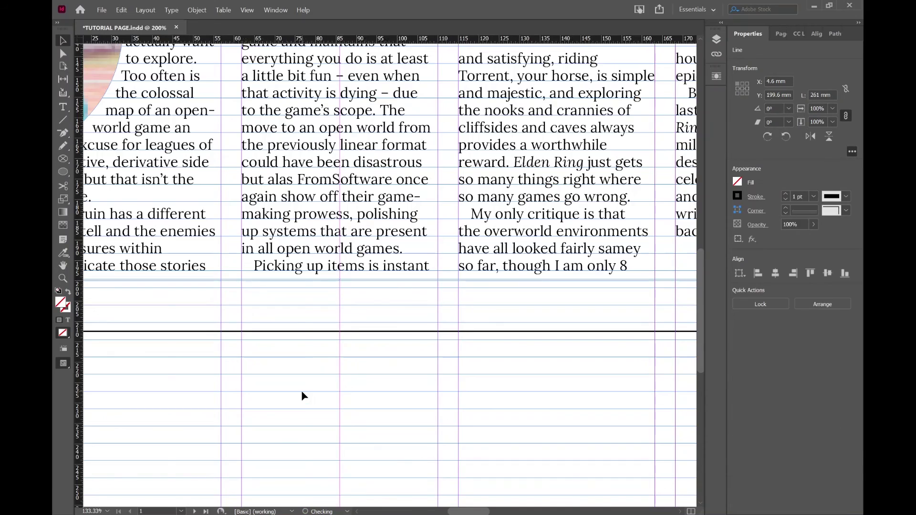
Step: Inspect the raised divider line from end to end and preview the adjusted spread in presentation mode
{"action": "scroll", "coordinate": [302, 396], "scroll_direction": "left", "scroll_amount": 5}
{"action": "left_click", "coordinate": [247, 381]}
{"action": "scroll", "coordinate": [421, 365], "scroll_direction": "right", "scroll_amount": 12}
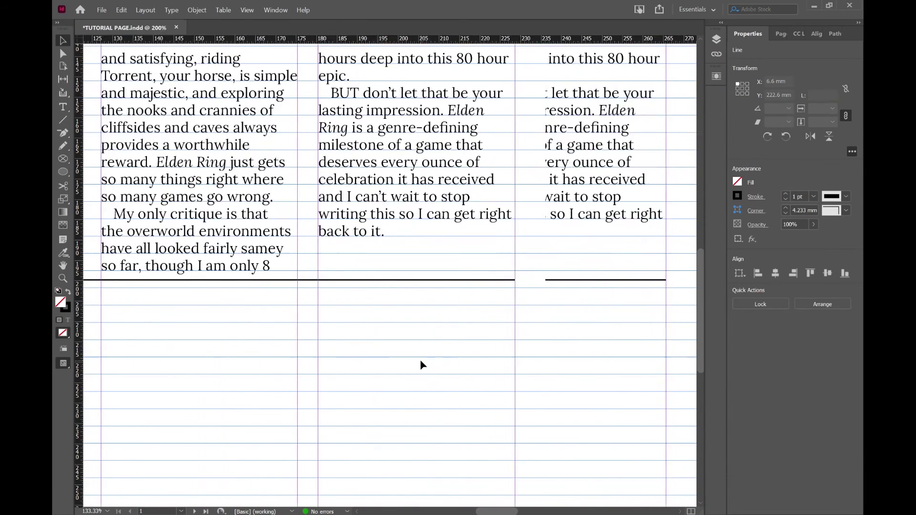
{"action": "scroll", "coordinate": [311, 352], "scroll_direction": "left", "scroll_amount": 2}
{"action": "key", "text": "shift+w"}
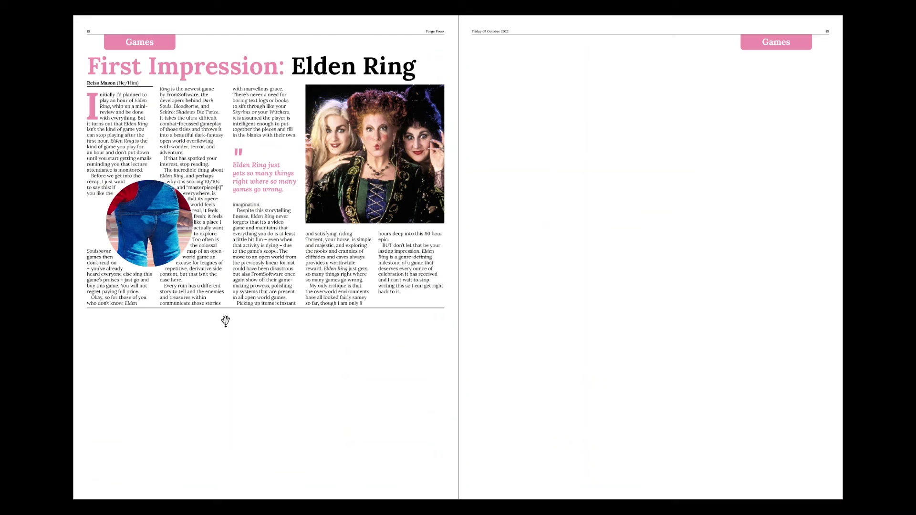